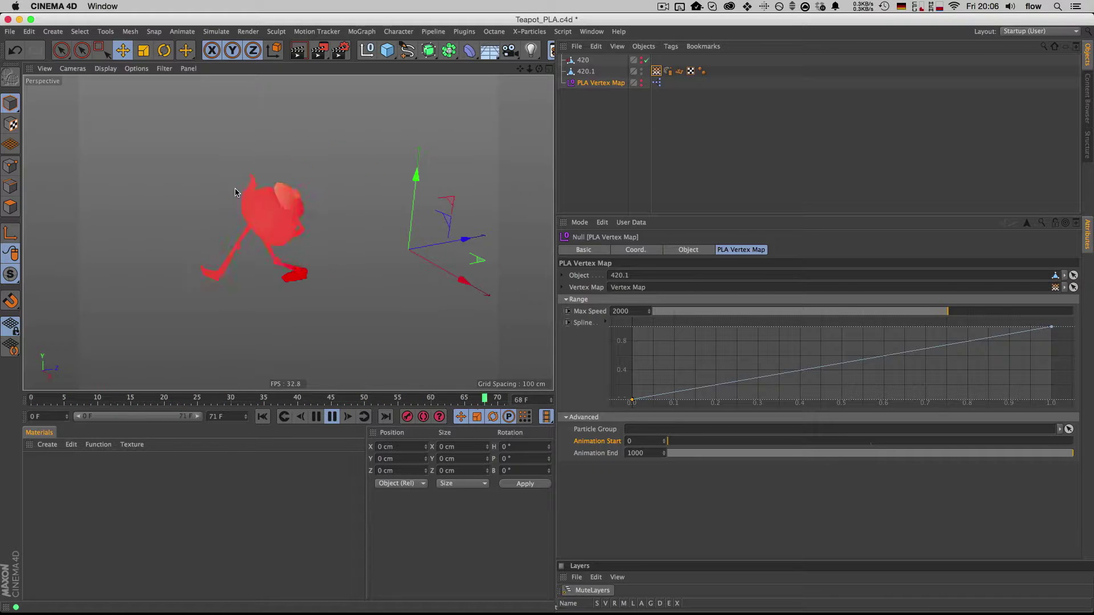
# Switch to Chrome and read down the PLAVelocity Tag Plugin page, including its 19 CHF, Windows-only price
pyautogui.press('super+Tab')
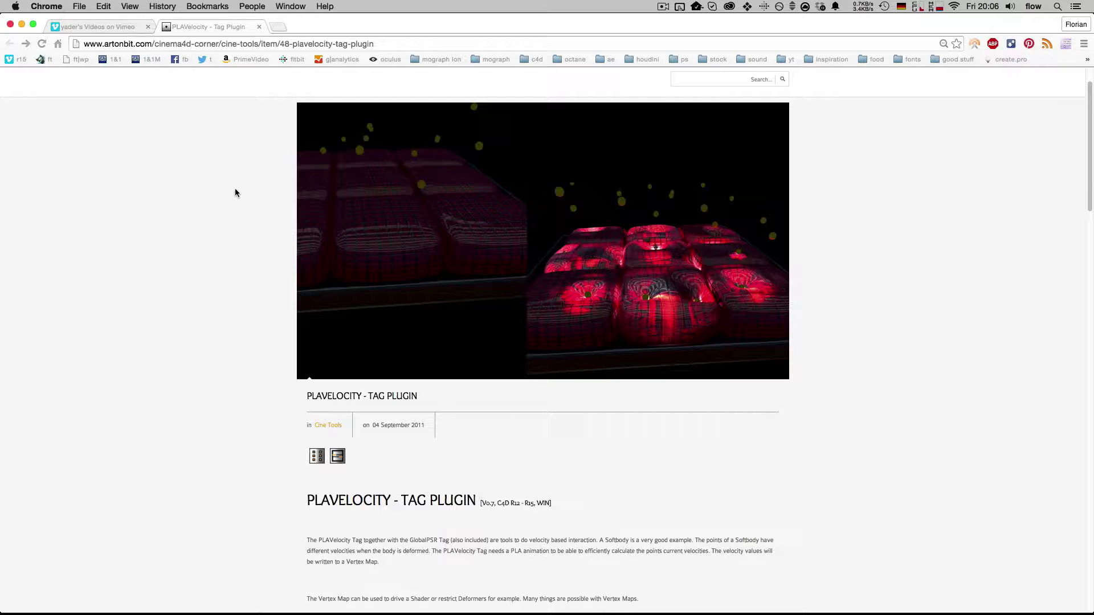
pyautogui.scroll(-5, 248, 225)
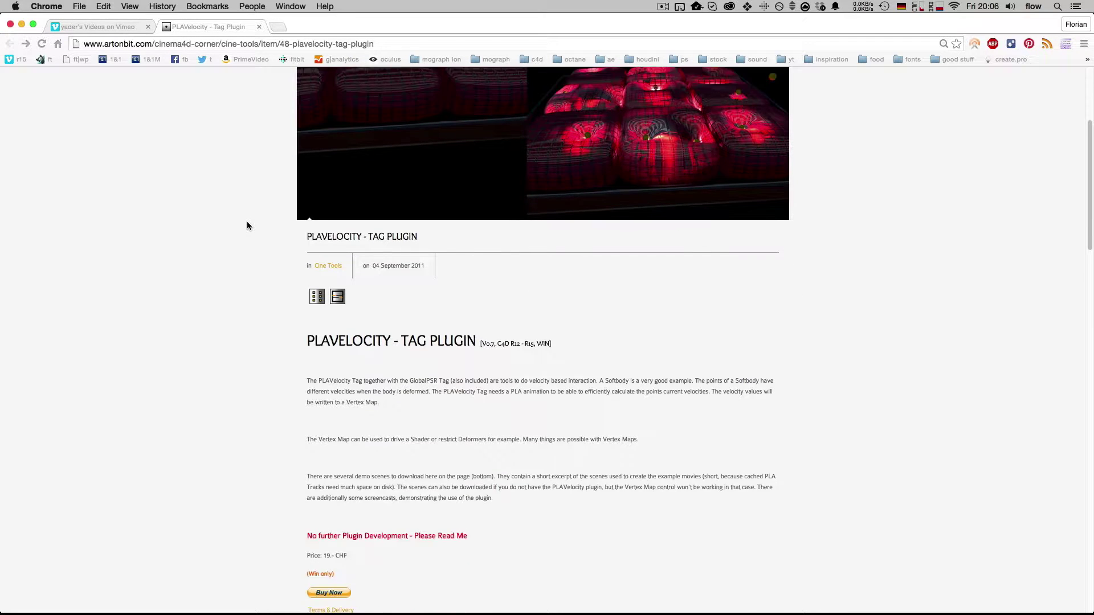
pyautogui.scroll(-2, 247, 225)
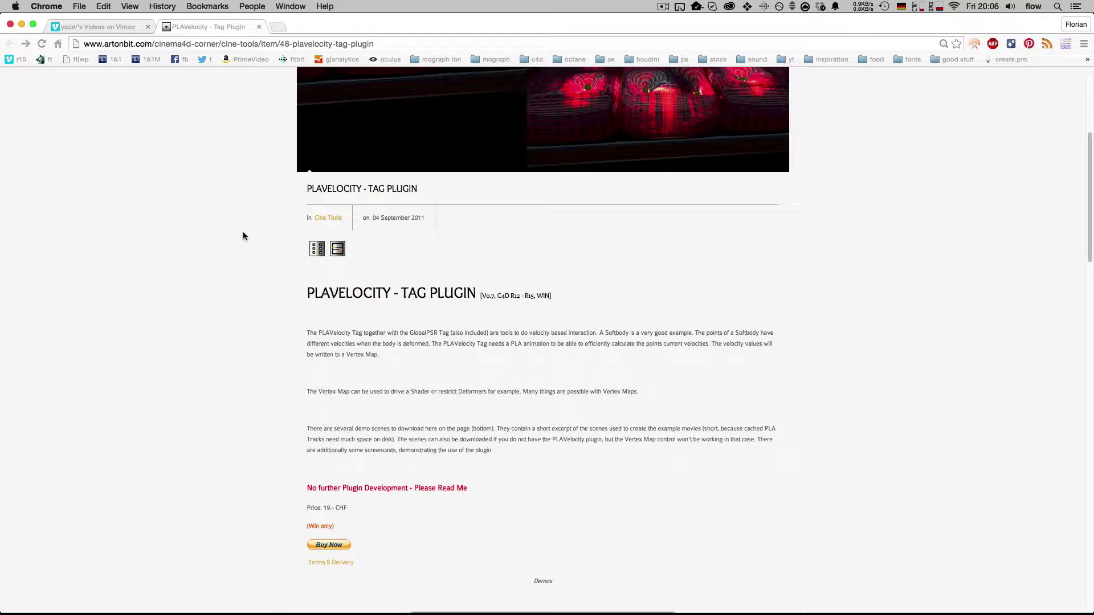
pyautogui.scroll(-1, 244, 240)
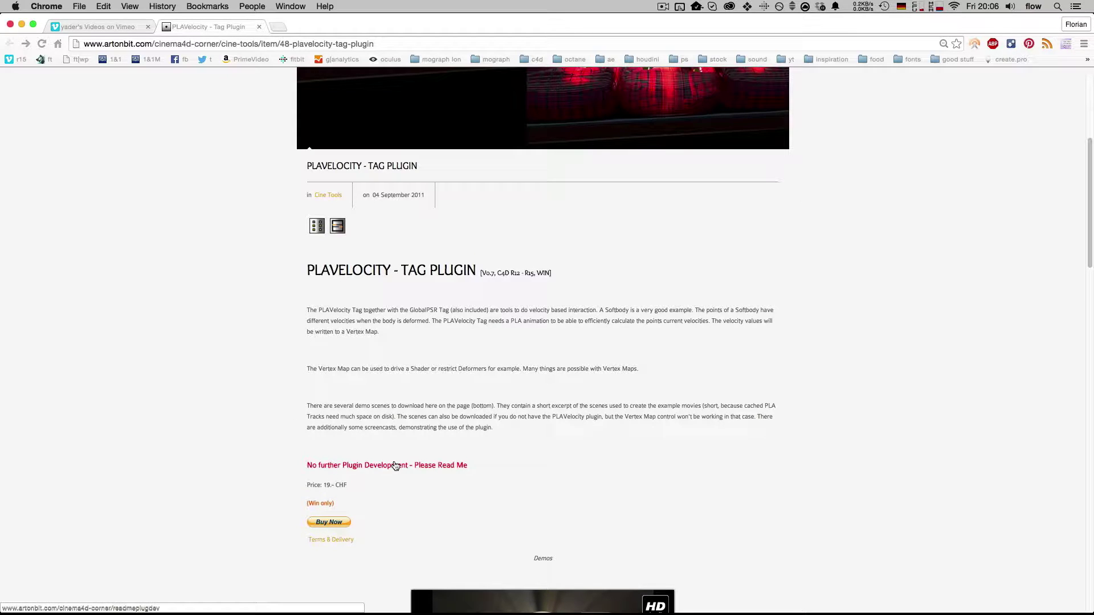
# Open the author's Vimeo videos tab and profile page, then return to the Cinema 4D scene
pyautogui.click(102, 28)
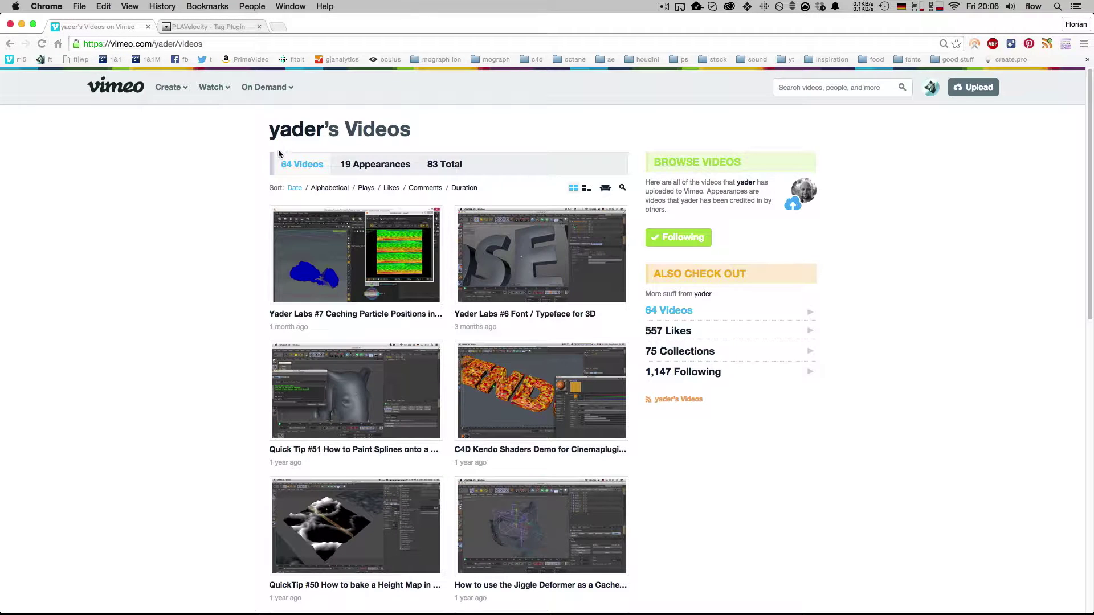
pyautogui.click(284, 132)
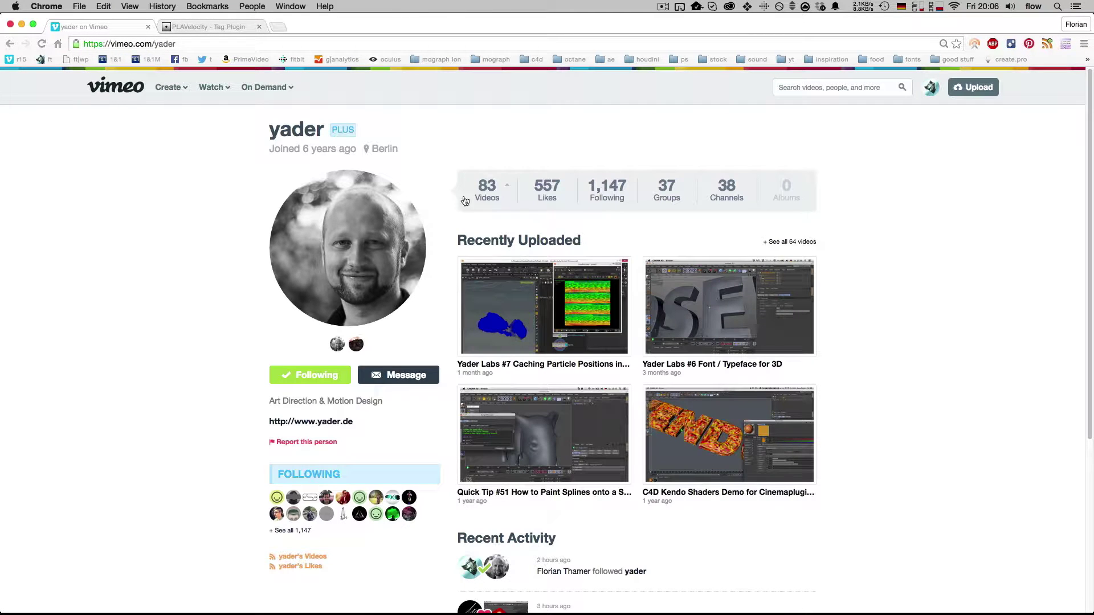
pyautogui.moveTo(489, 192)
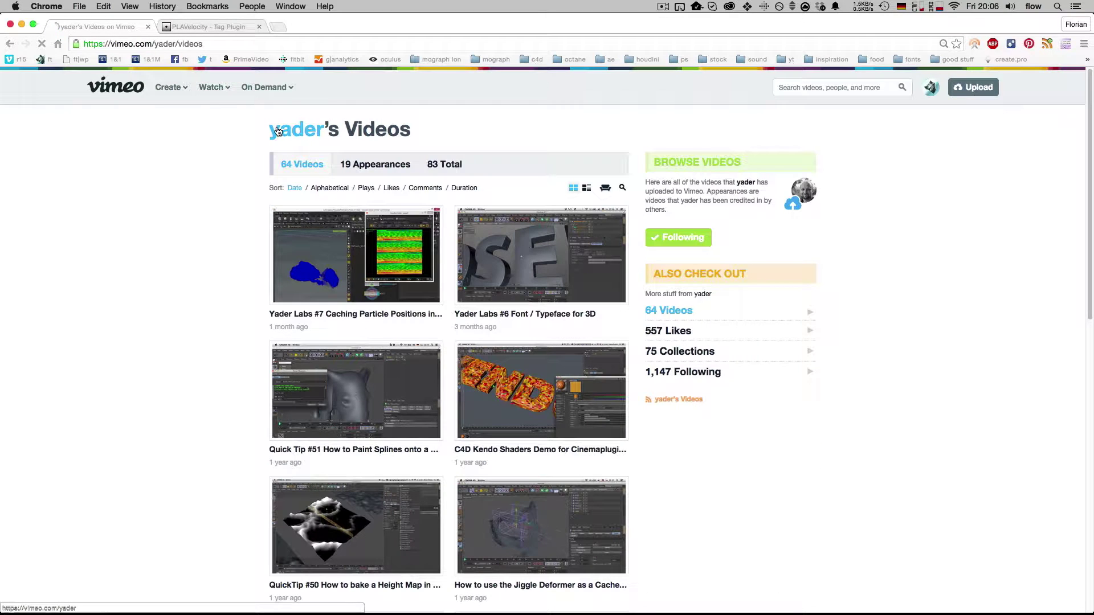
pyautogui.click(269, 132)
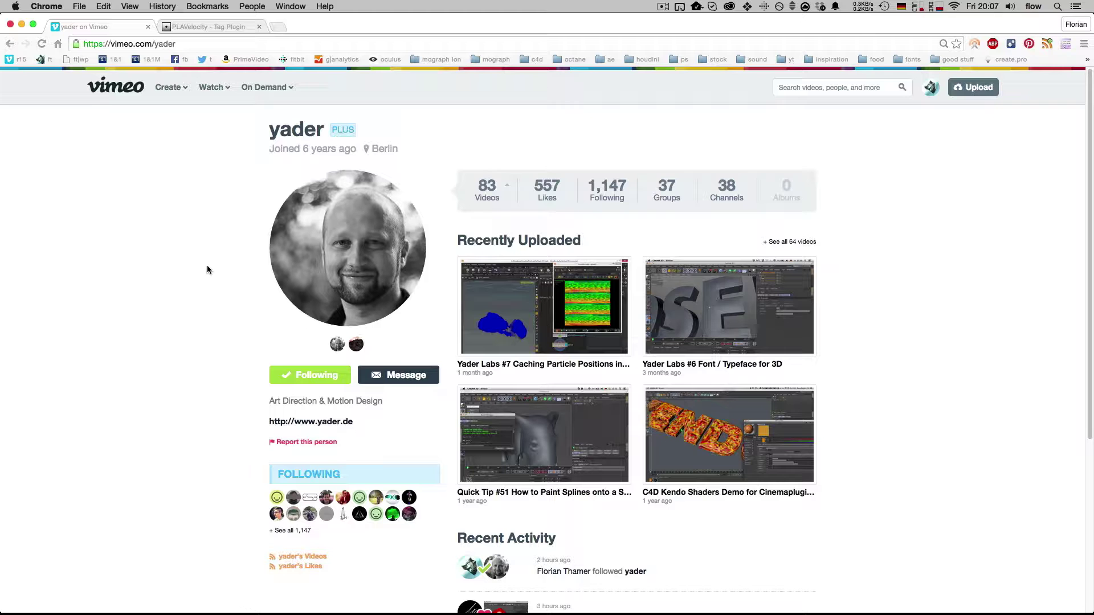
pyautogui.press('super+Tab')
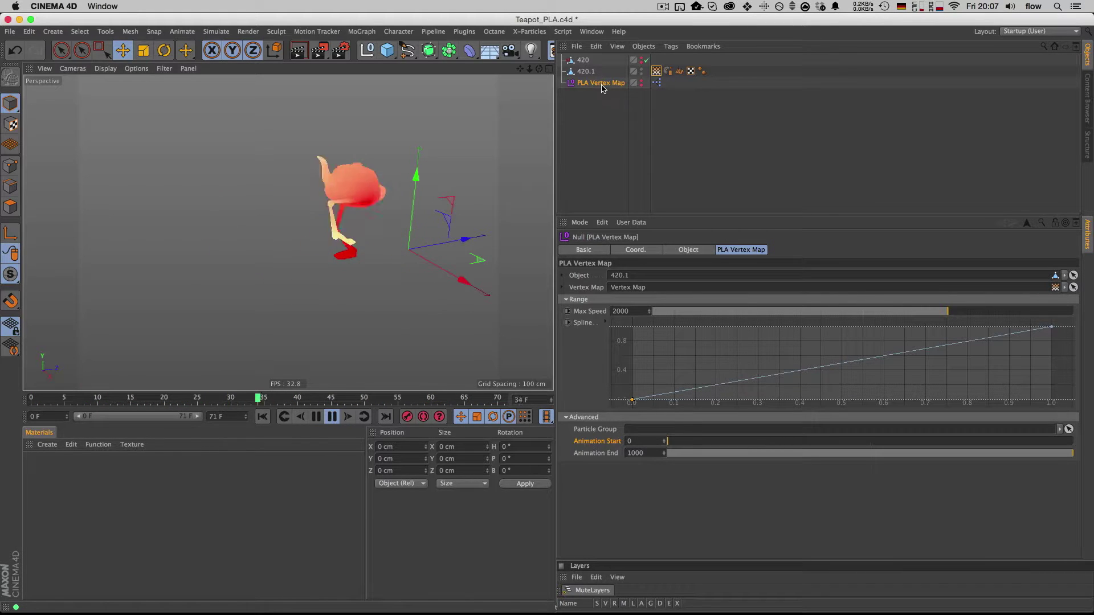
pyautogui.click(586, 72)
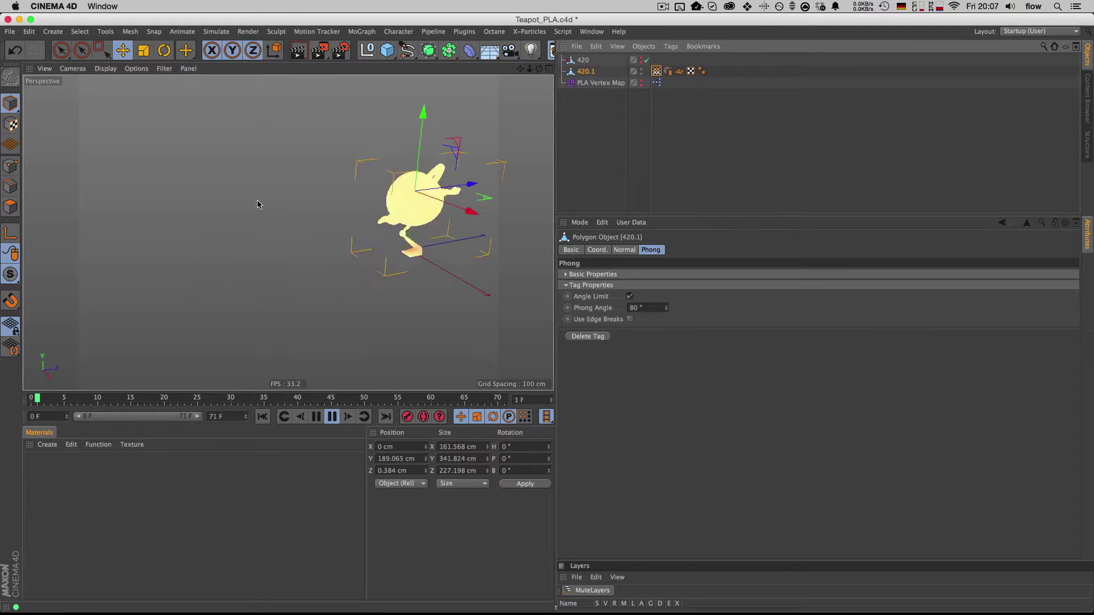
pyautogui.click(603, 117)
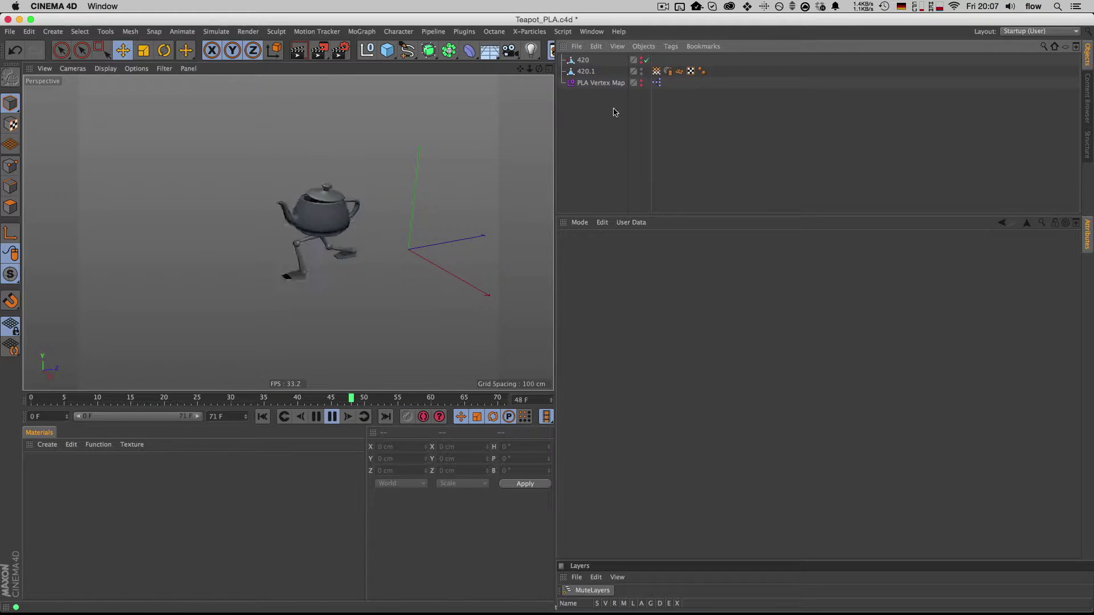
pyautogui.click(586, 72)
pyautogui.click(657, 72)
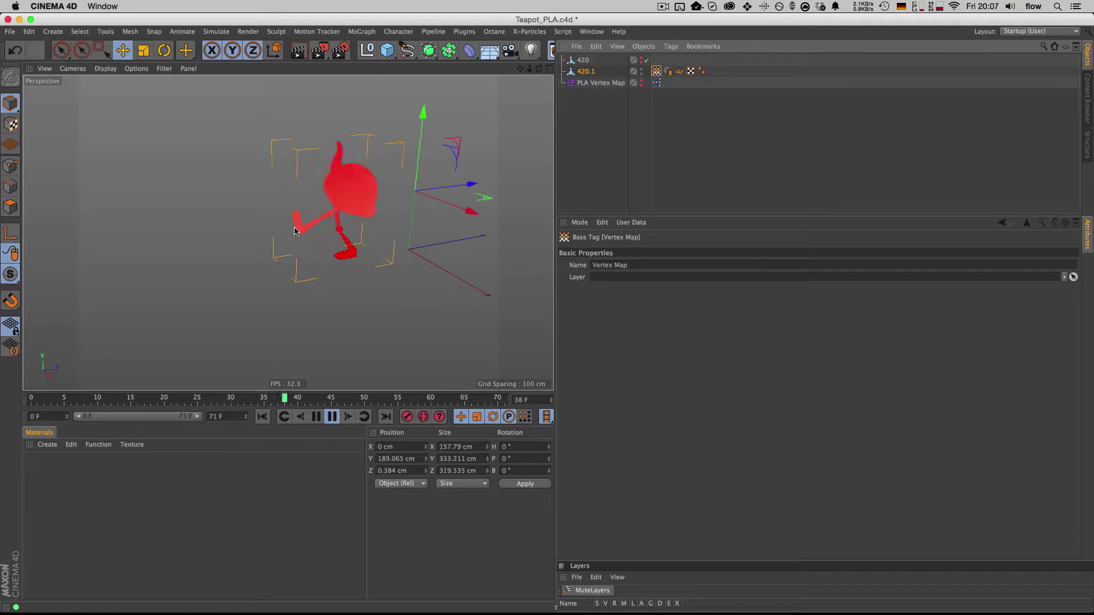
pyautogui.click(602, 83)
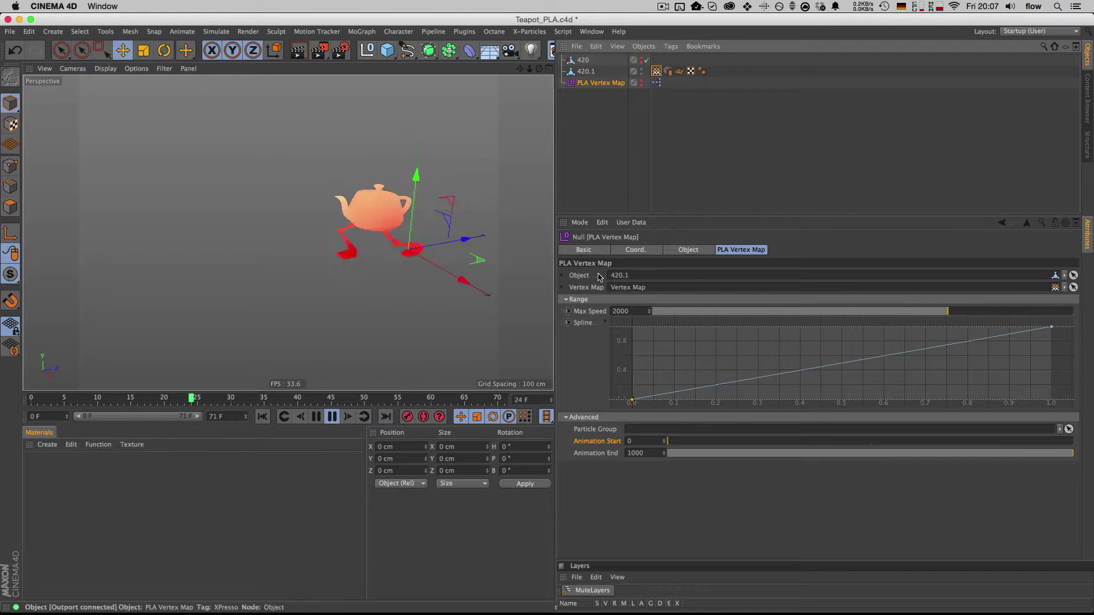
# Link teapot 420.1 as the PLA Vertex Map's object, stop playback at frame 48, and select 420.1
pyautogui.moveTo(584, 71); pyautogui.dragTo(646, 216)
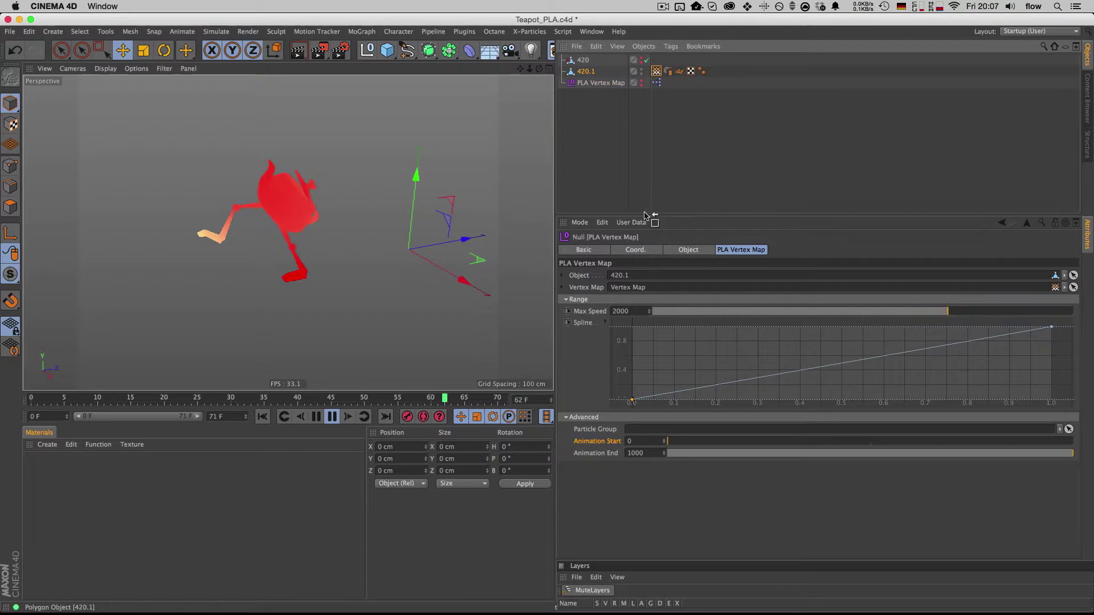
pyautogui.moveTo(641, 283); pyautogui.dragTo(640, 284)
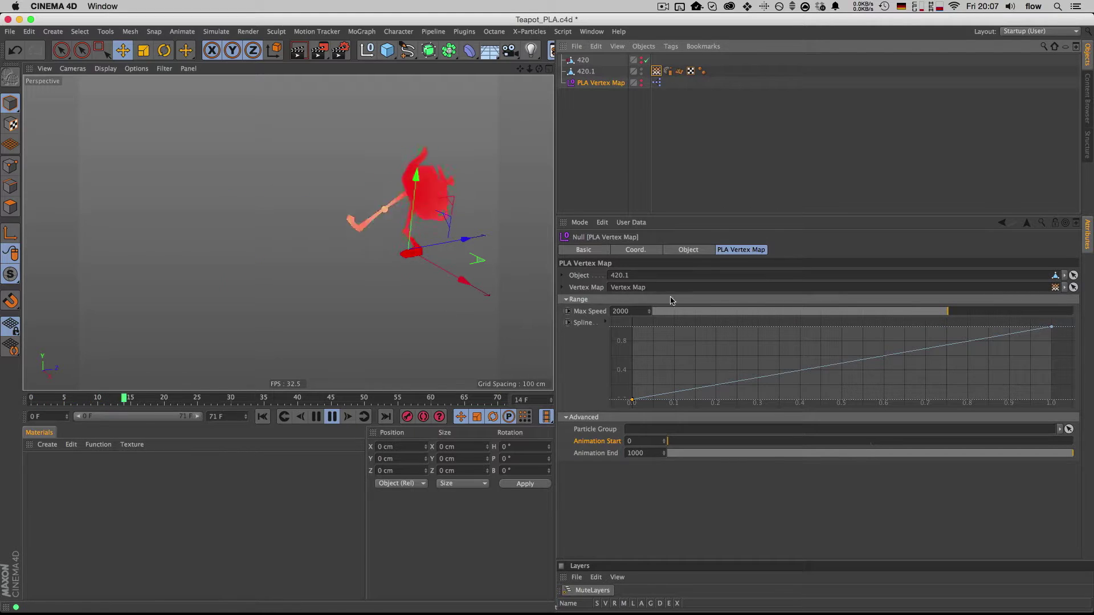
pyautogui.press('F8')
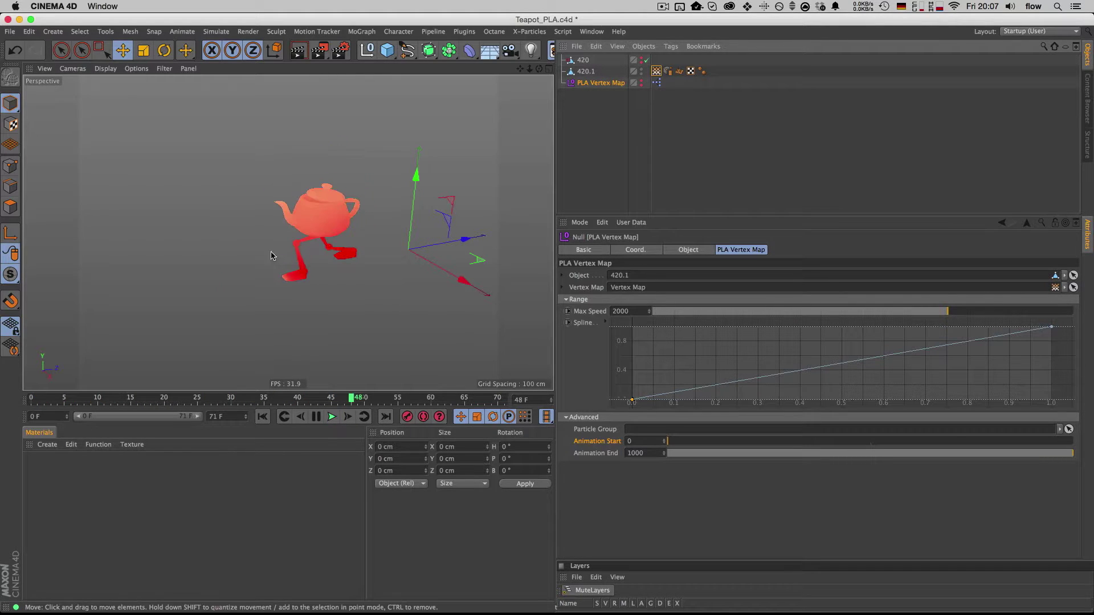
pyautogui.click(587, 71)
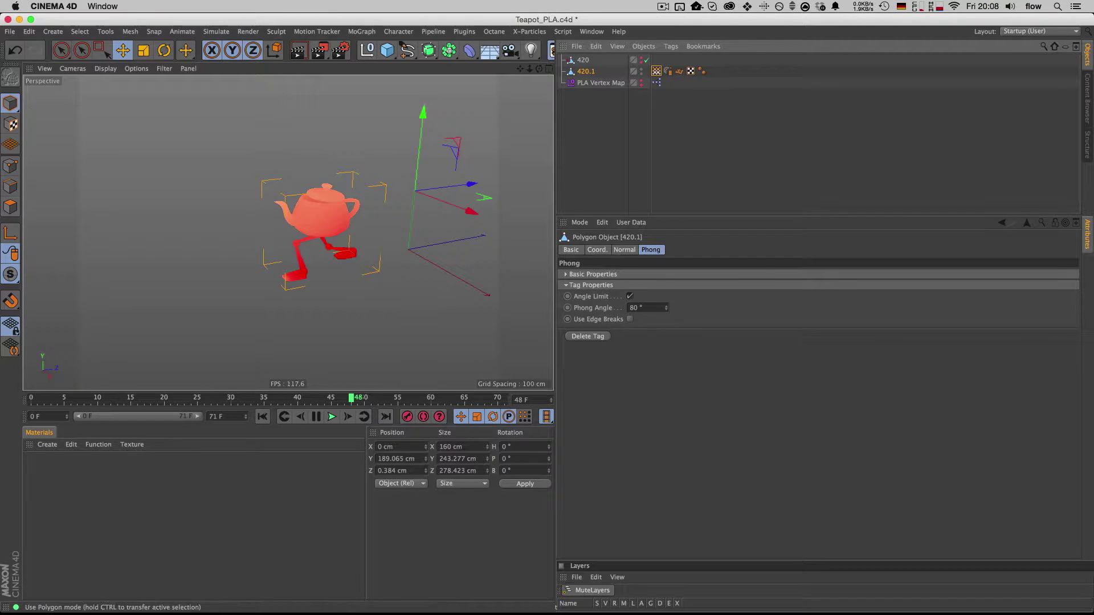
# Switch to Polygon mode through the Commander search 'set ver', then reselect the PLA Vertex Map settings
pyautogui.hotkey('shift', 'c')
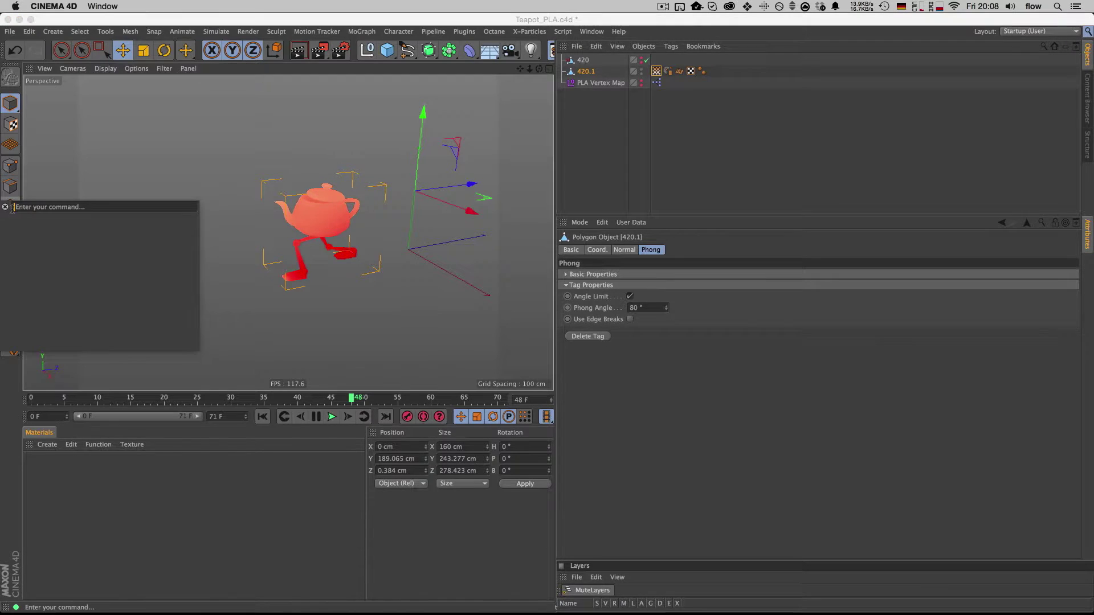
pyautogui.write('set ver')
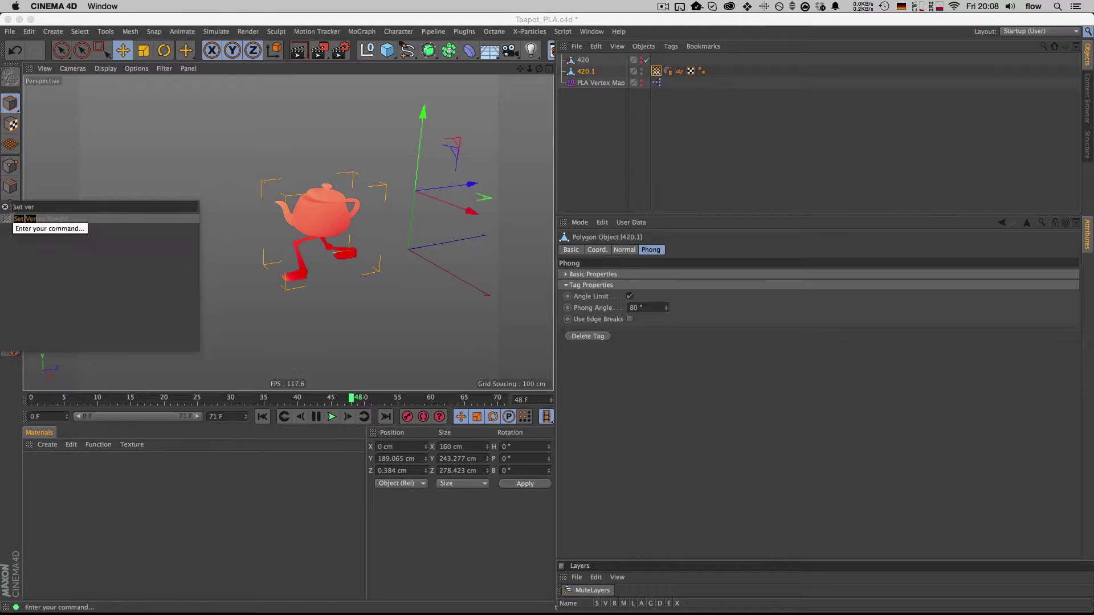
pyautogui.click(12, 209)
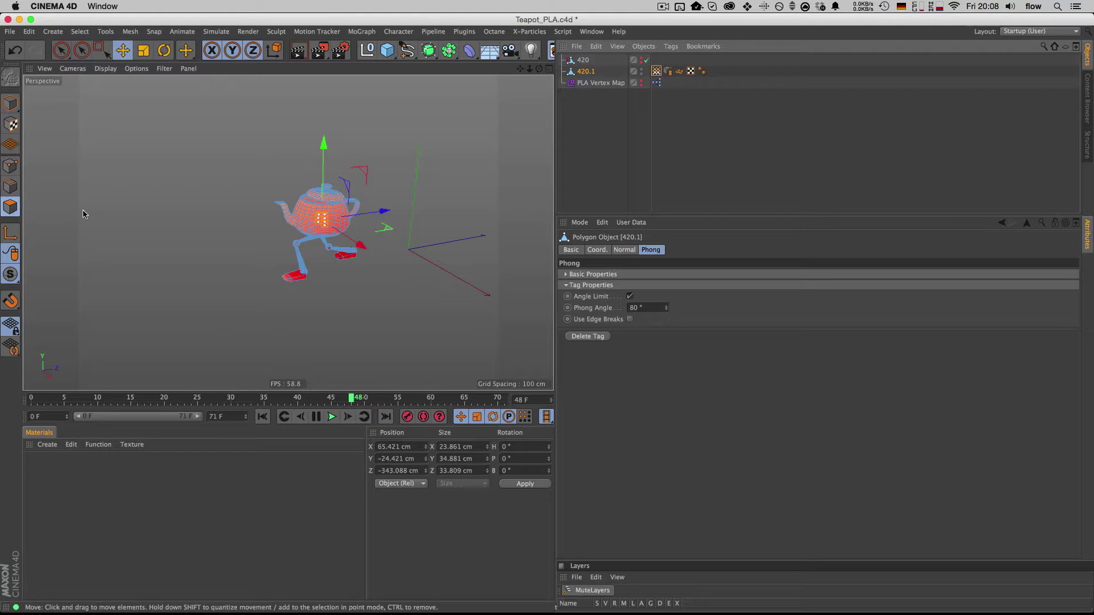
pyautogui.hotkey('shift', 'c')
pyautogui.write('set')
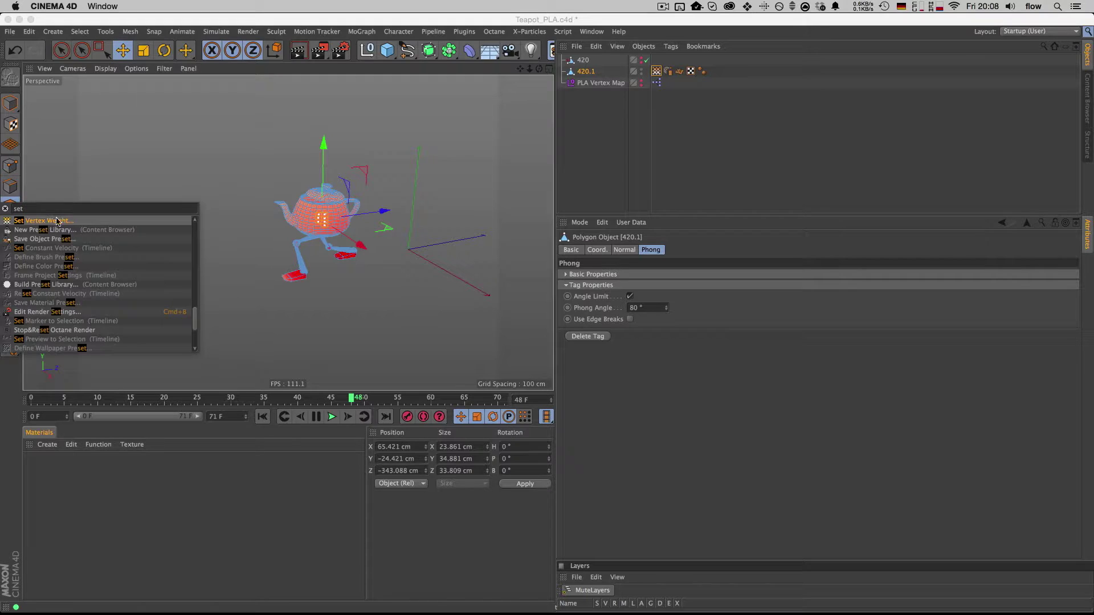
pyautogui.press('Escape')
pyautogui.press('Down')
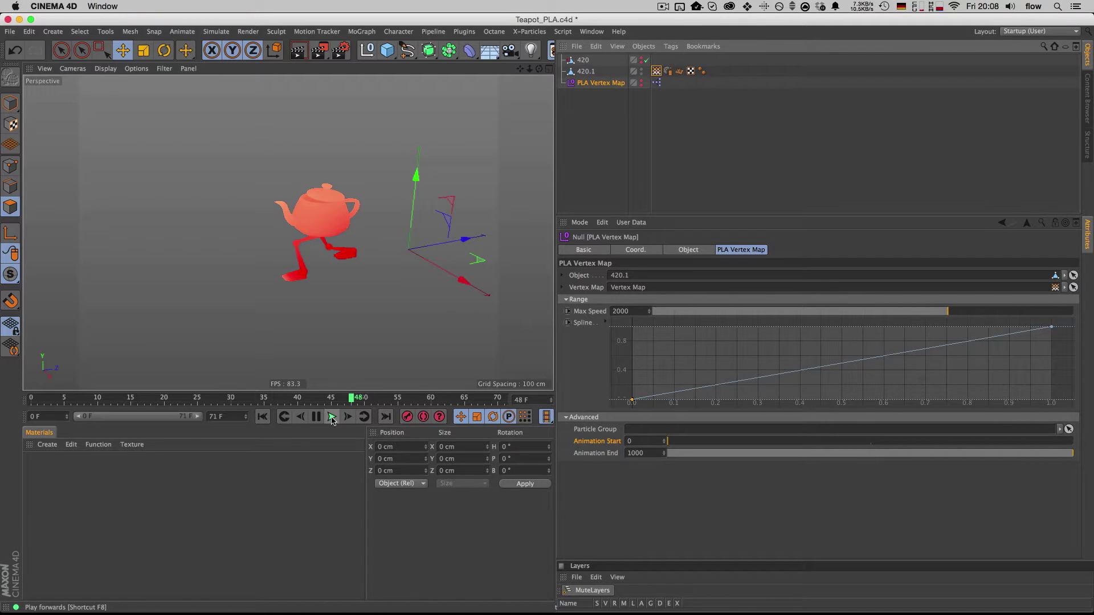
# Play the animation and drag the speed spline's first point to about 0.5
pyautogui.click(332, 419)
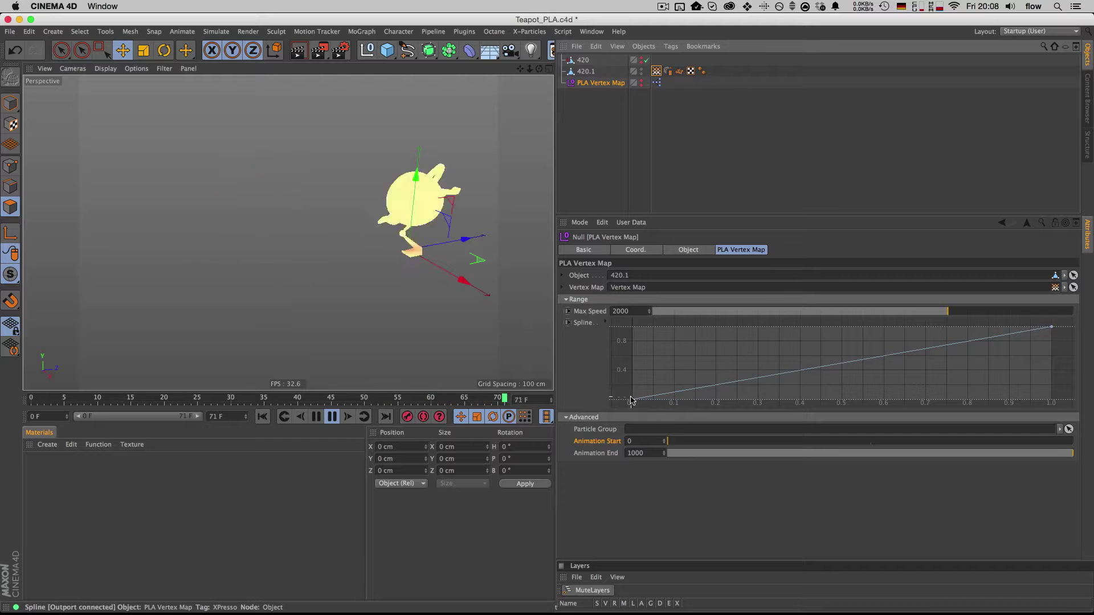
pyautogui.moveTo(631, 400); pyautogui.dragTo(773, 406)
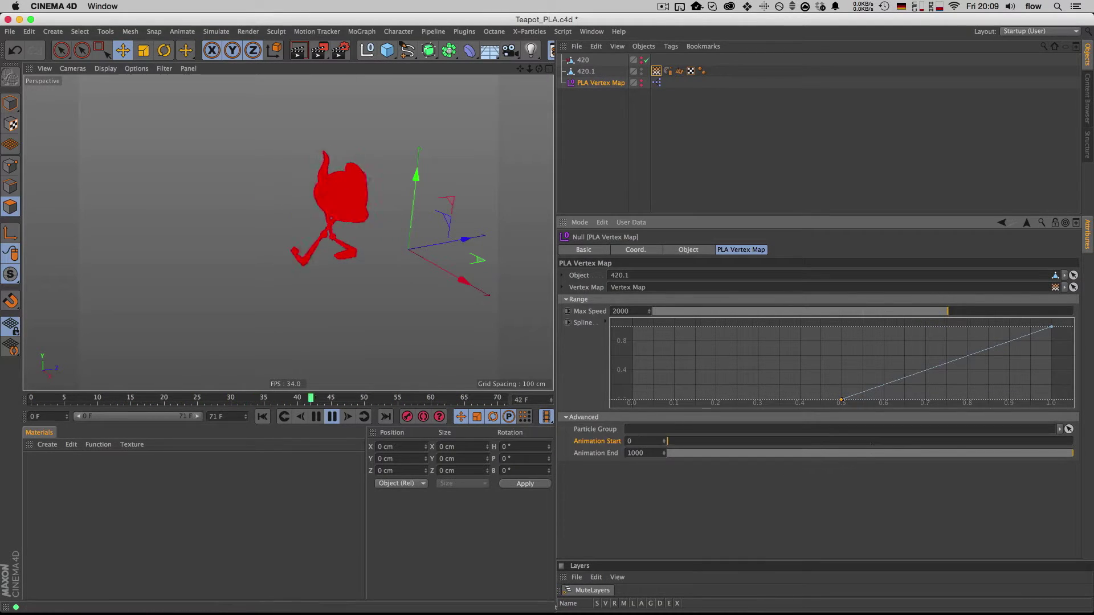
# Add particle groups Group.1 and Group.2, then Ctrl-drag 420.1 to create the copy 420.2
pyautogui.rightClick(316, 231)
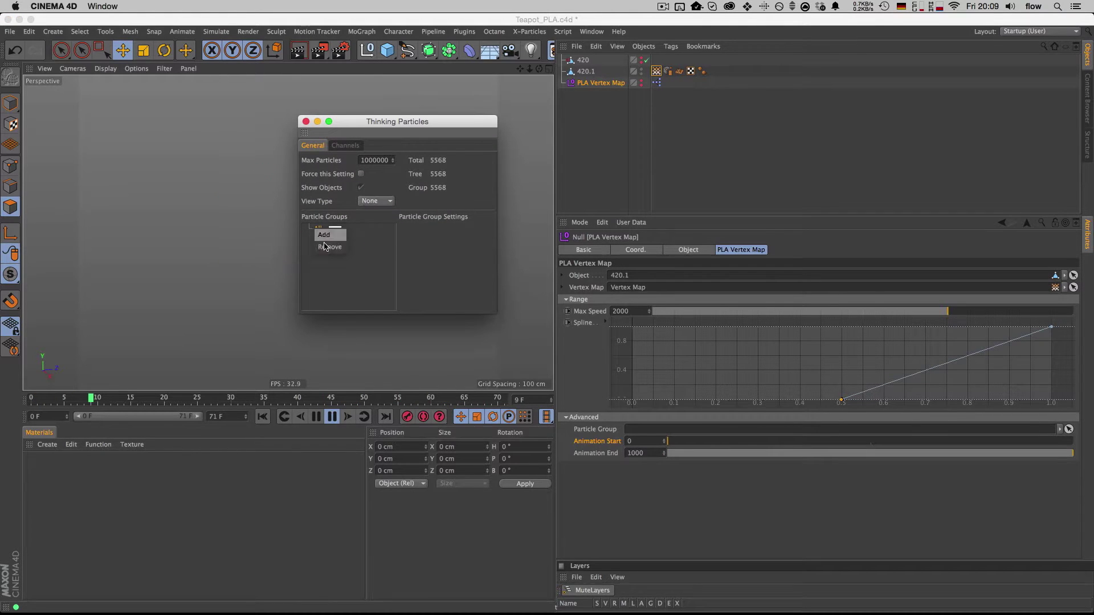
pyautogui.click(324, 235)
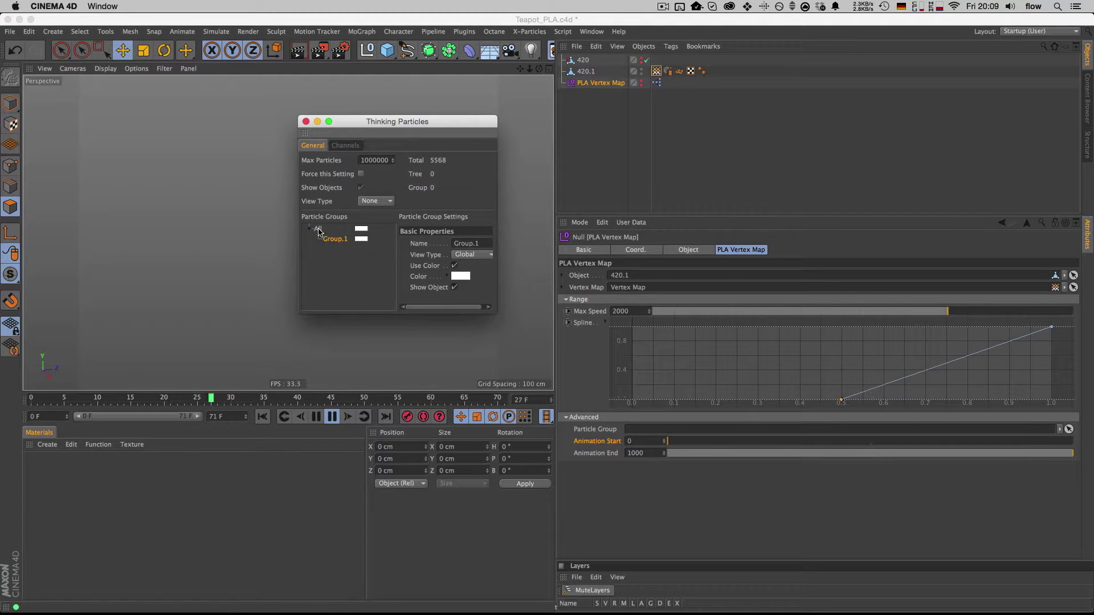
pyautogui.moveTo(365, 122); pyautogui.dragTo(134, 104)
pyautogui.click(587, 73)
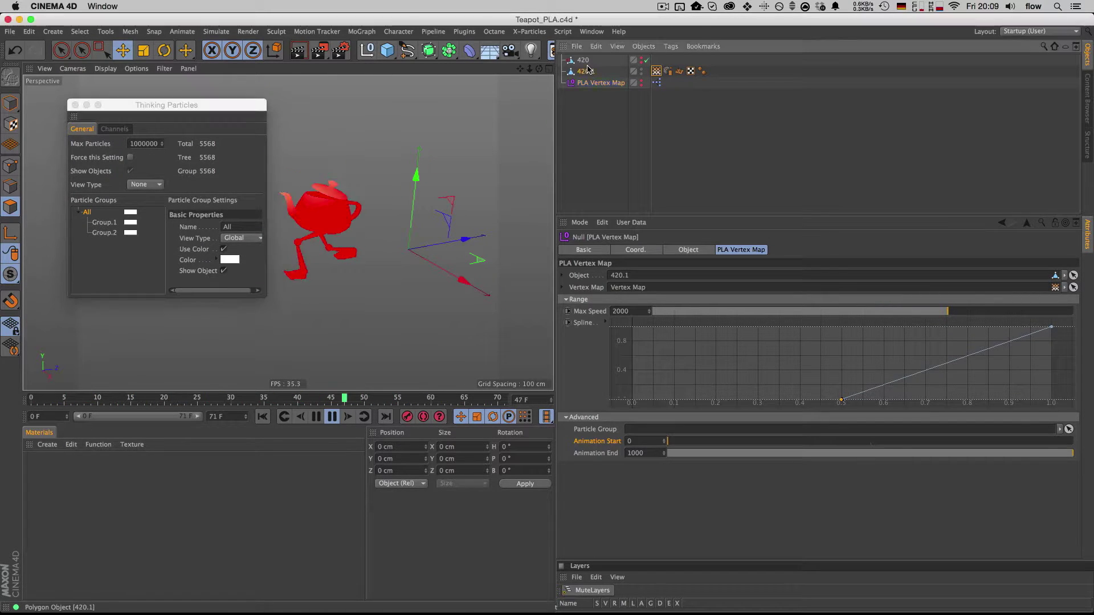
pyautogui.keyDown('ctrl'); pyautogui.moveTo(587, 73); pyautogui.dragTo(590, 109); pyautogui.keyUp('ctrl')
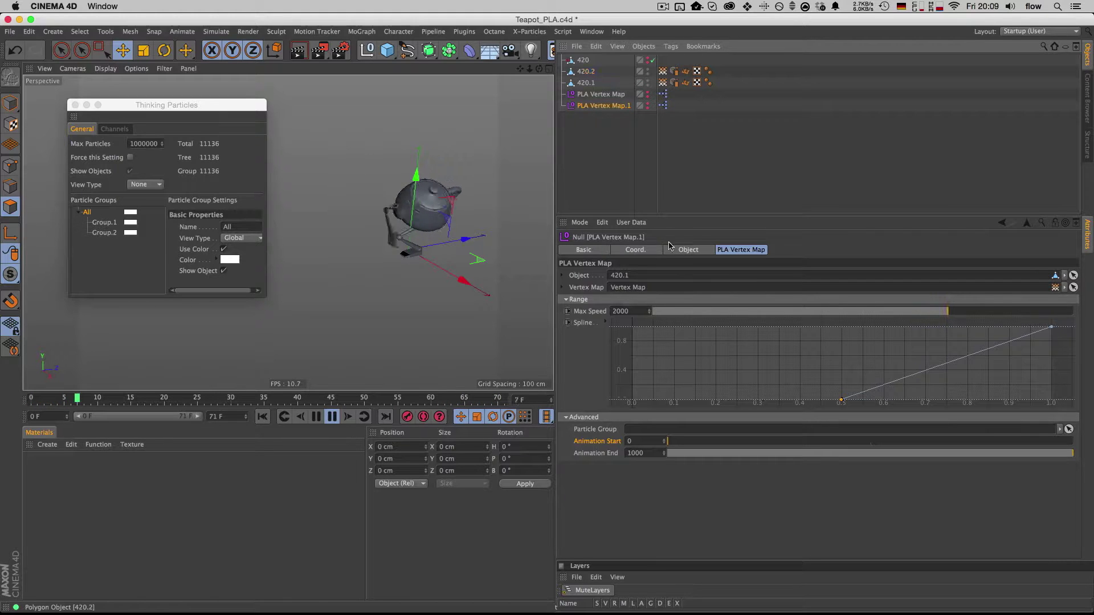
# Set 420.2 as PLA Vertex Map.1's object and assign 420.2's vertex map to it
pyautogui.moveTo(586, 71); pyautogui.dragTo(661, 279)
pyautogui.moveTo(662, 71); pyautogui.dragTo(653, 311)
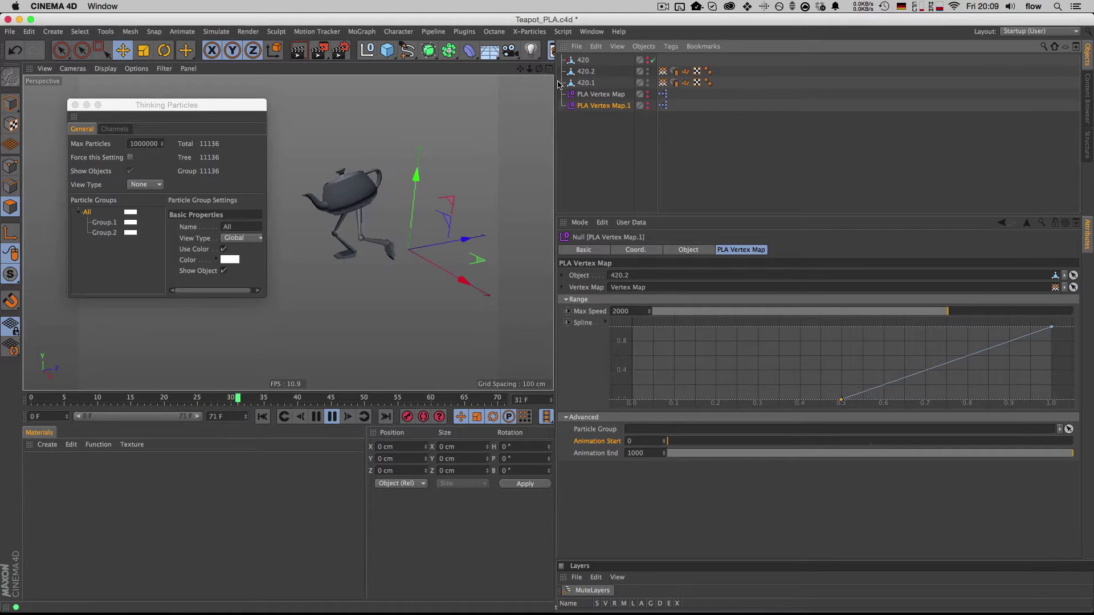
# Link Group.2 to PLA Vertex Map.1 and Group.1 to PLA Vertex Map as their particle groups
pyautogui.moveTo(105, 233); pyautogui.dragTo(638, 429)
pyautogui.click(597, 95)
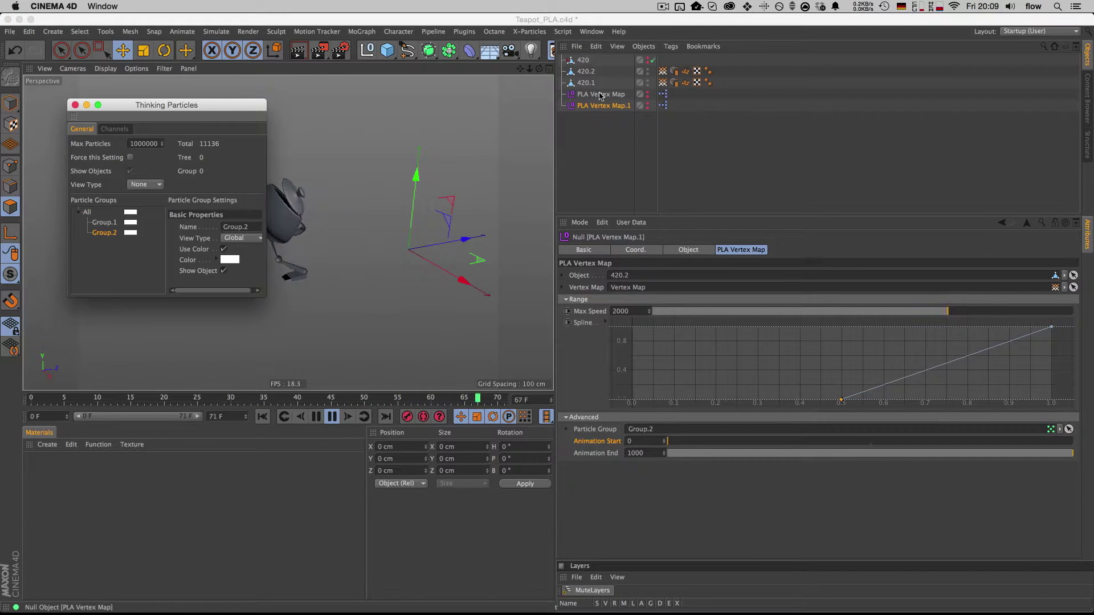
pyautogui.moveTo(94, 224); pyautogui.dragTo(641, 430)
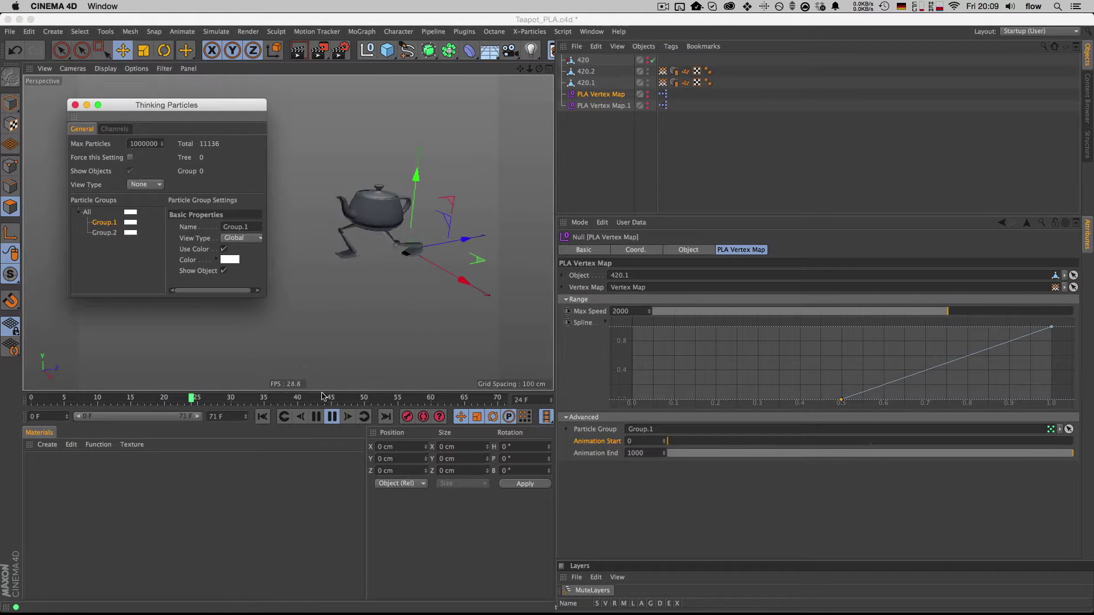
# Colour Group.2 purple and Group.1 green, and set the particle View Type to Dots
pyautogui.click(133, 233)
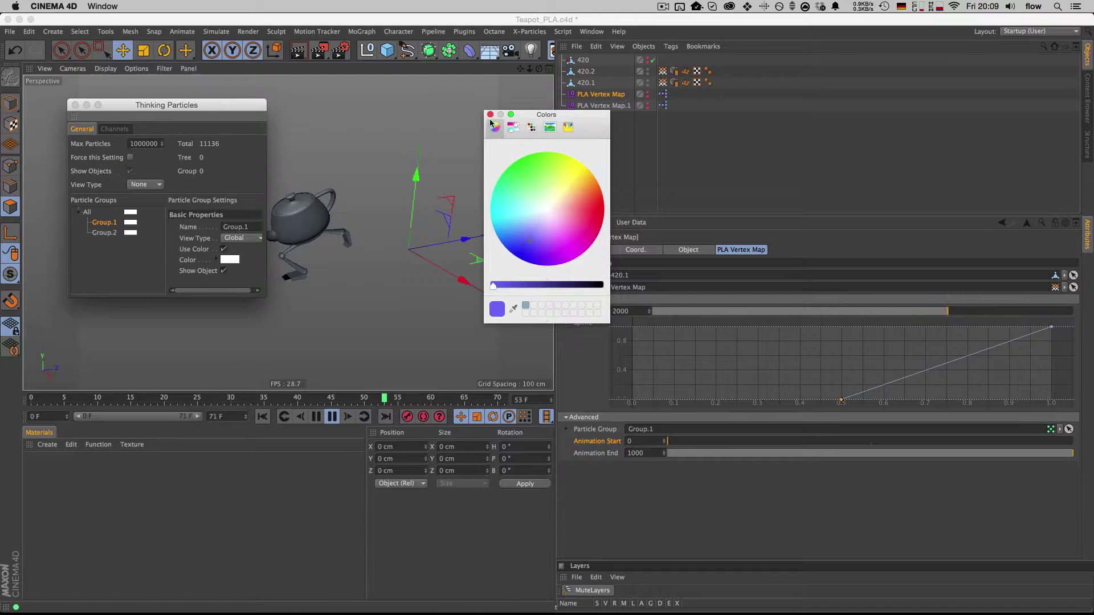
pyautogui.click(450, 128)
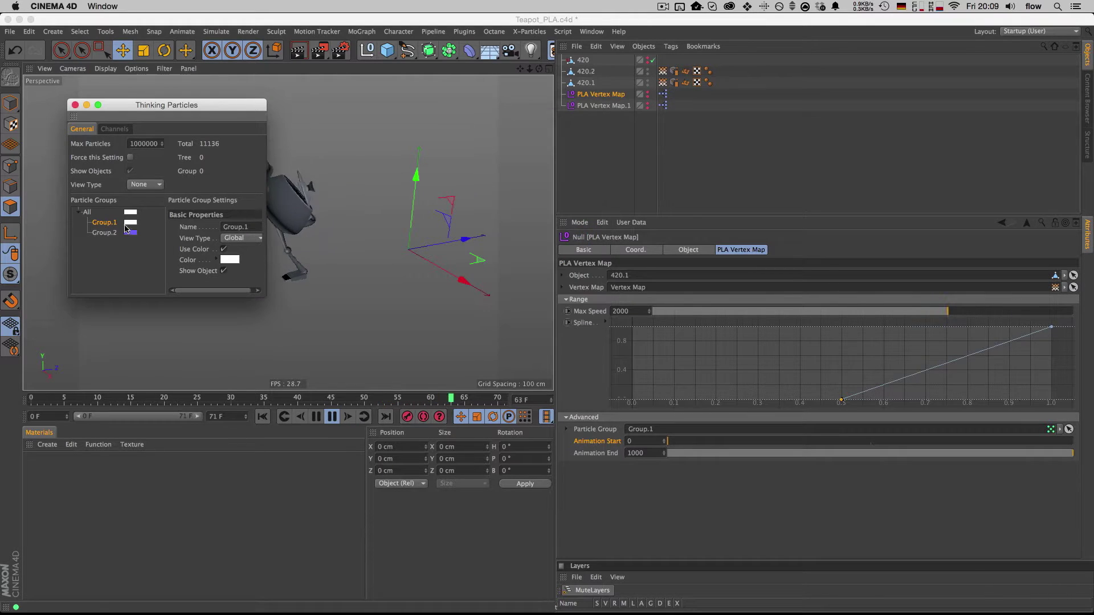
pyautogui.click(146, 184)
pyautogui.click(139, 220)
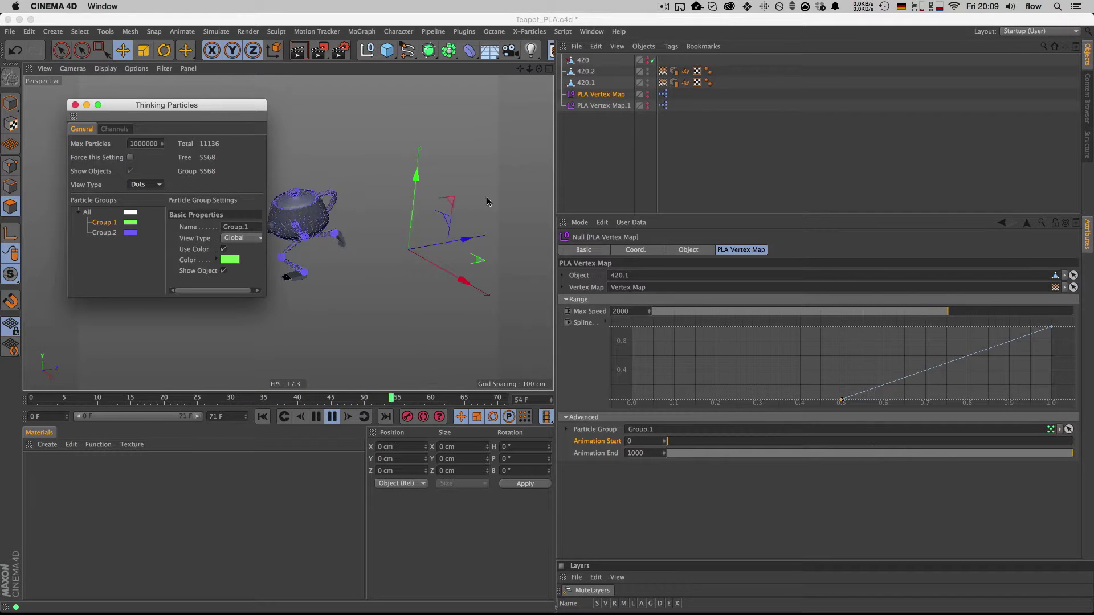
pyautogui.moveTo(223, 108); pyautogui.dragTo(211, 146)
pyautogui.click(92, 271)
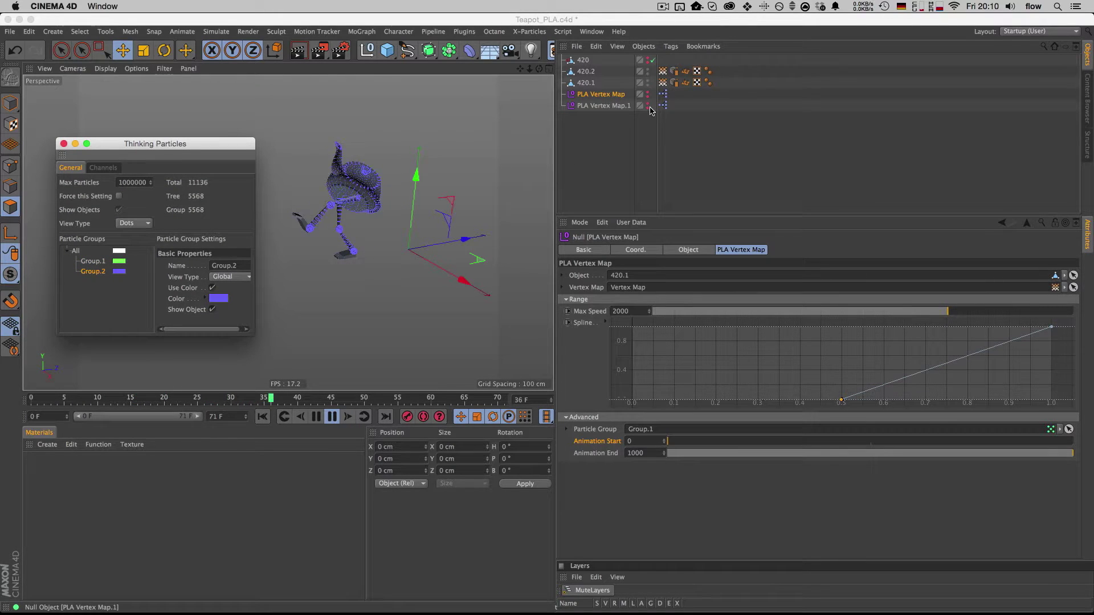
pyautogui.click(616, 106)
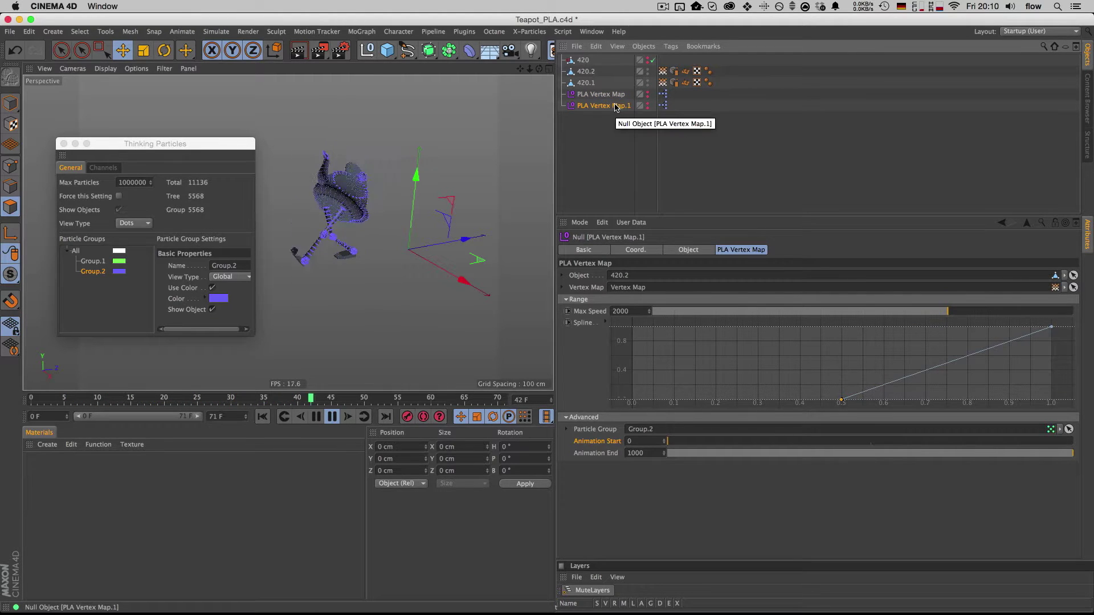
# Delete 420.2 and PLA Vertex Map.1, leaving only 420, 420.1 and PLA Vertex Map
pyautogui.press('Delete')
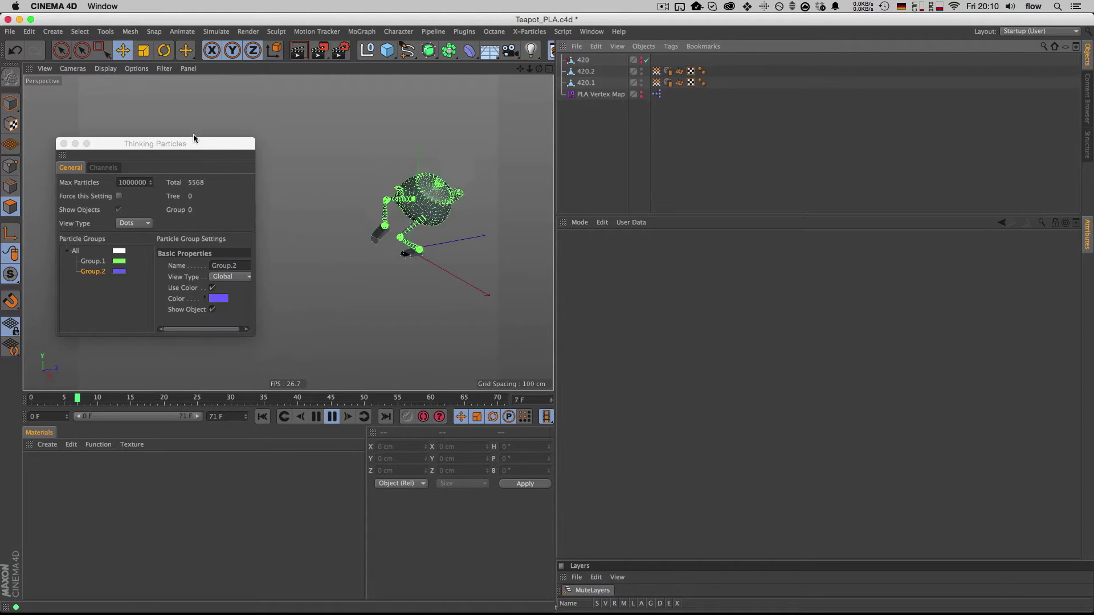
pyautogui.moveTo(194, 139); pyautogui.dragTo(193, 218)
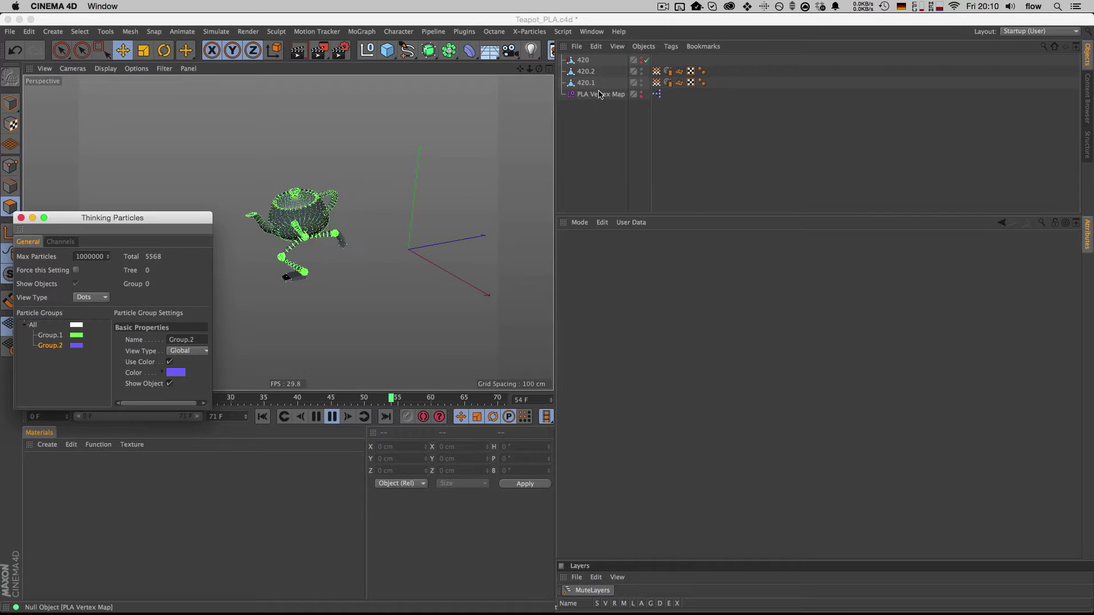
pyautogui.press('super+z')
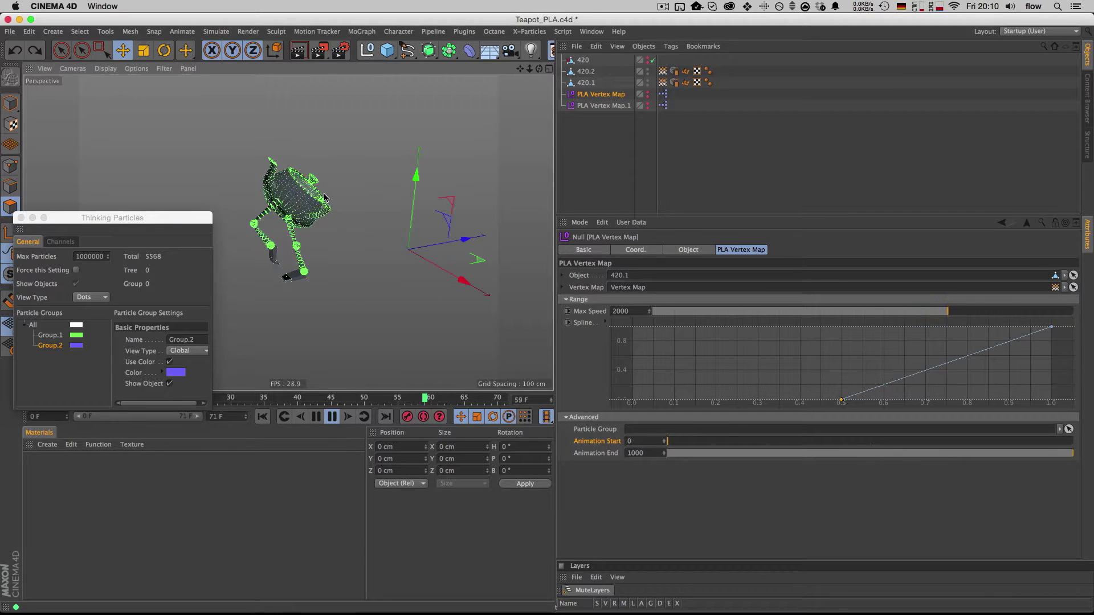
pyautogui.press('super+z')
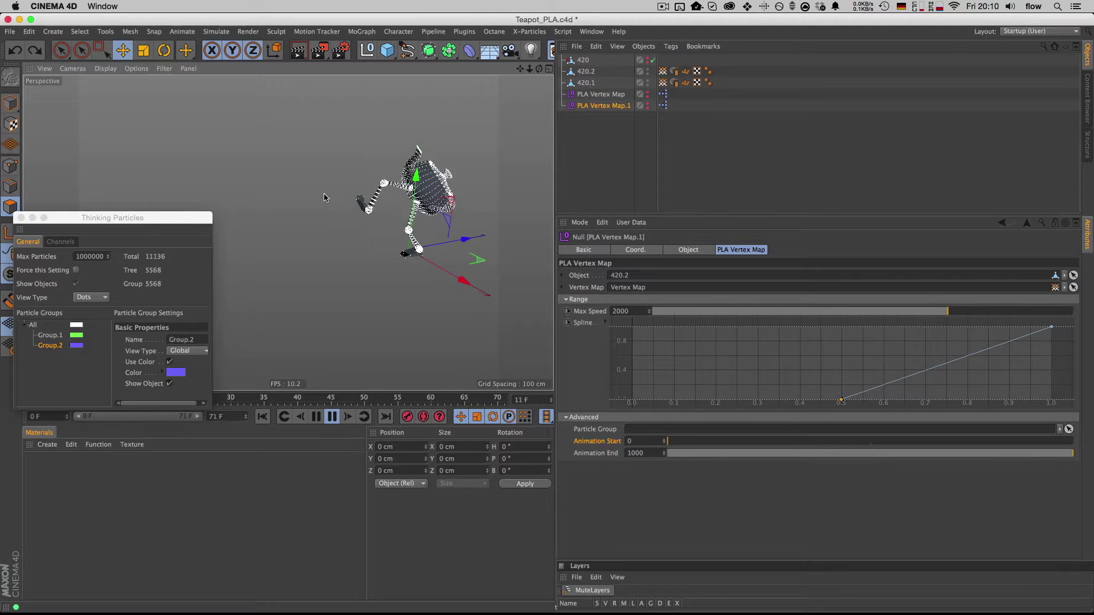
pyautogui.press('super+z')
pyautogui.press('super+z')
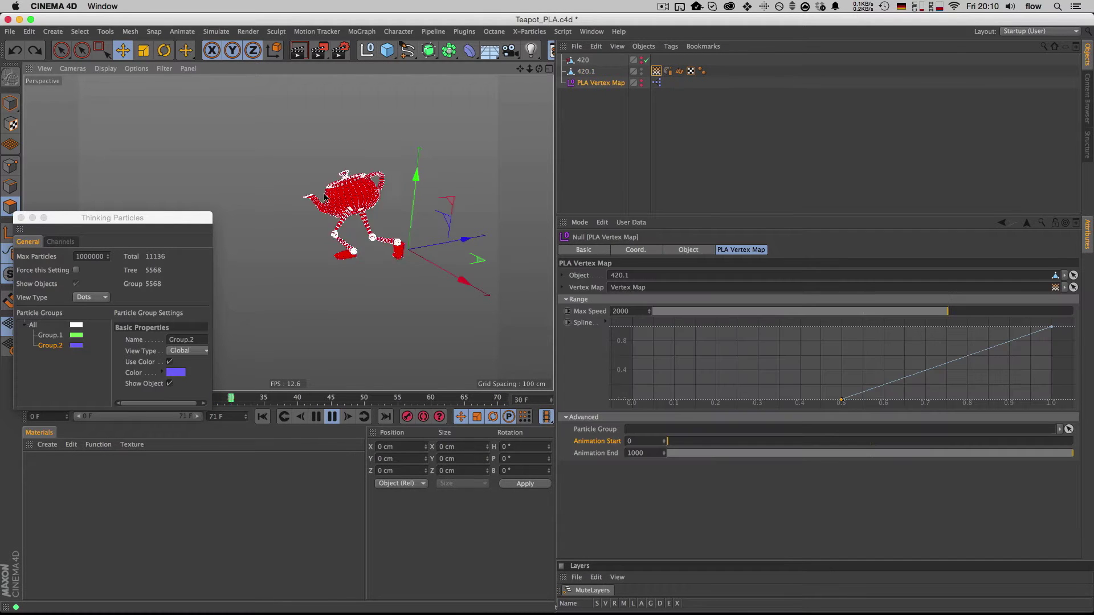
# Set the Thinking Particles View Type to None to hide the dots, close the settings, and stop playback
pyautogui.moveTo(162, 223); pyautogui.dragTo(192, 114)
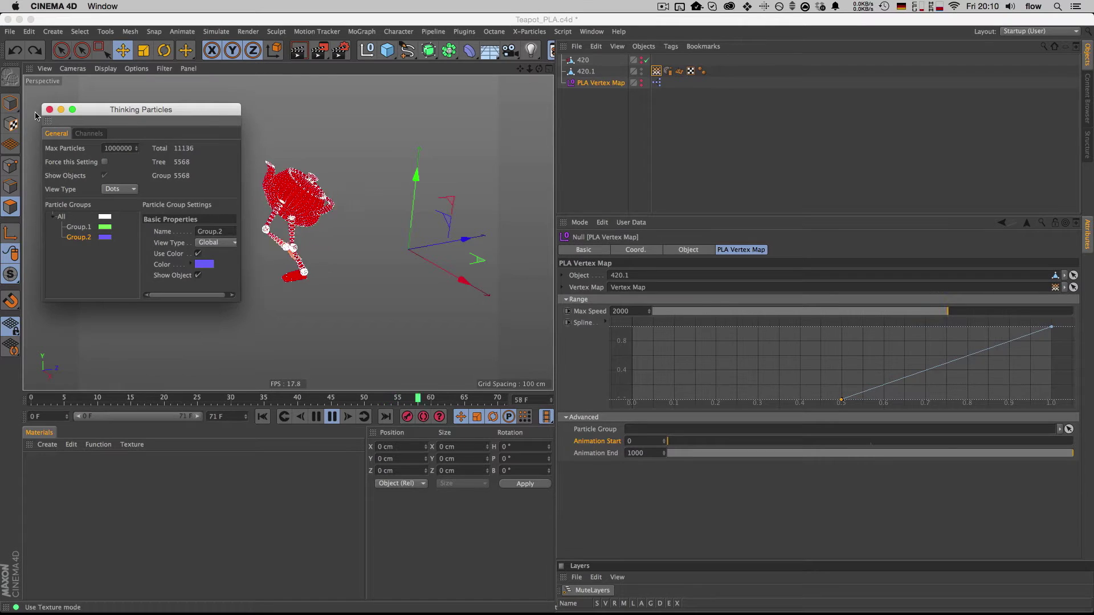
pyautogui.click(49, 109)
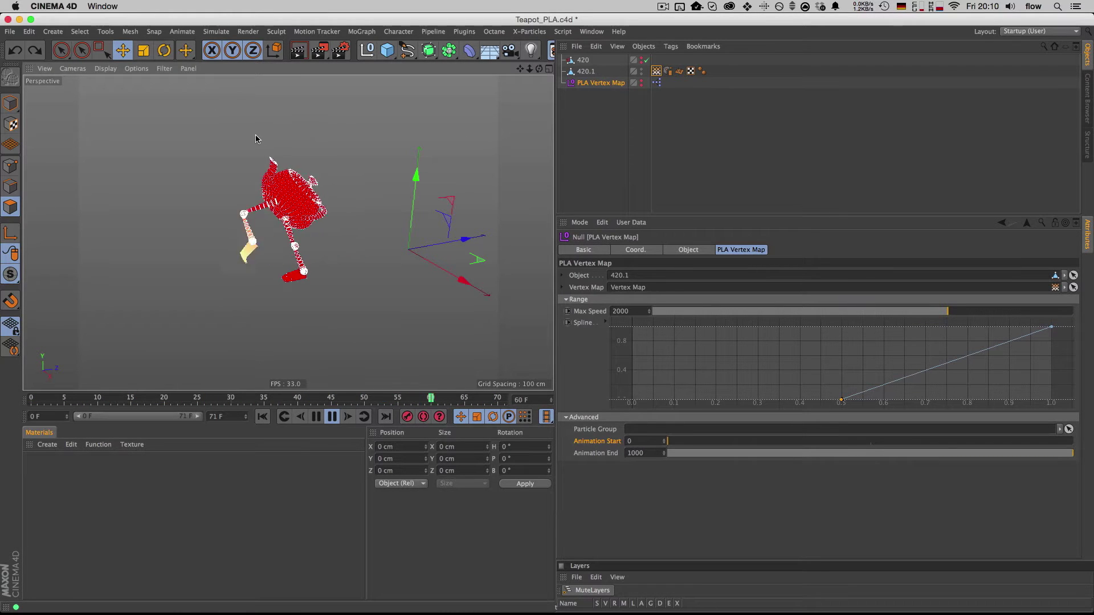
pyautogui.click(212, 32)
pyautogui.moveTo(239, 87)
pyautogui.click(282, 90)
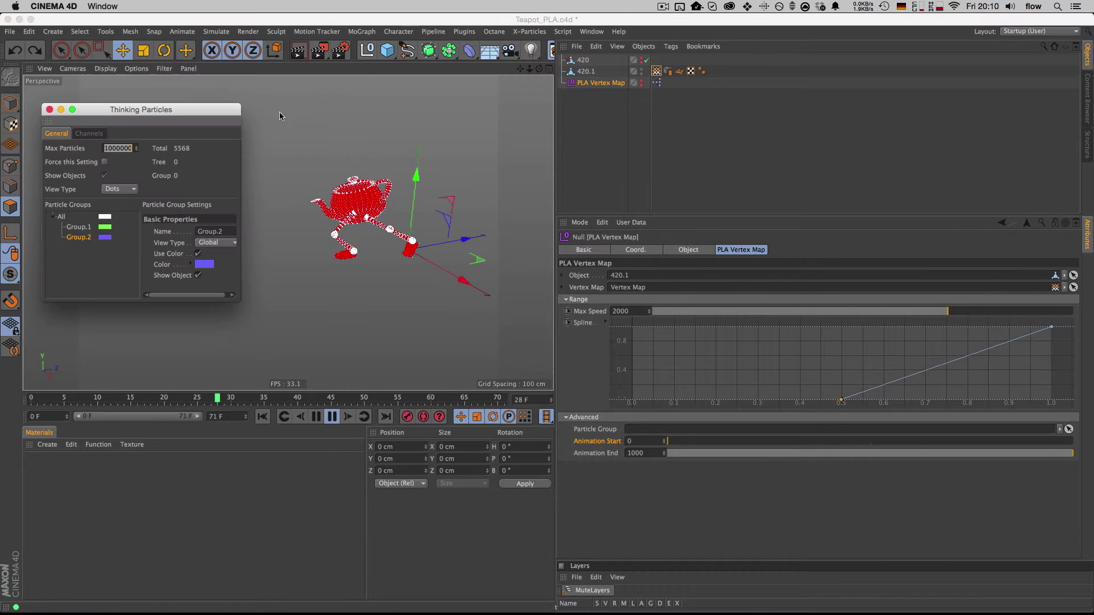
pyautogui.click(115, 189)
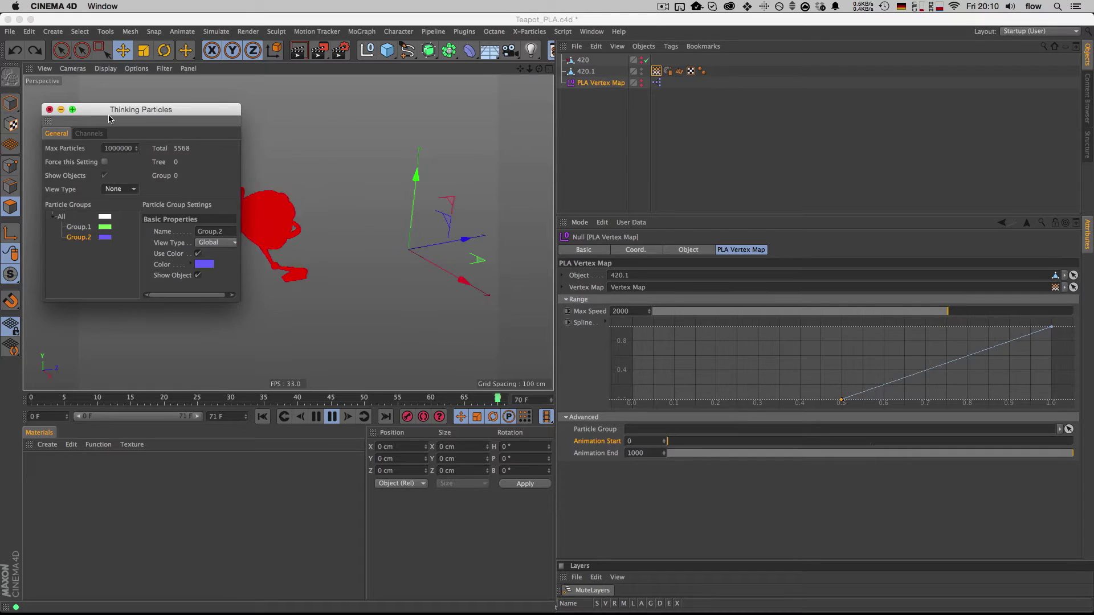
pyautogui.press('super+w')
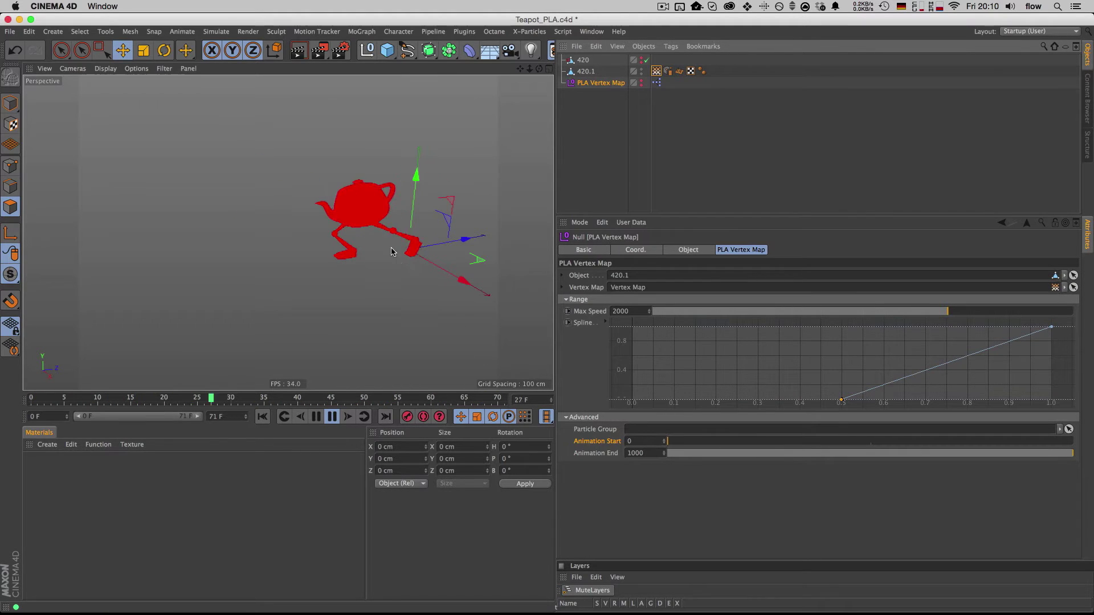
pyautogui.click(642, 453)
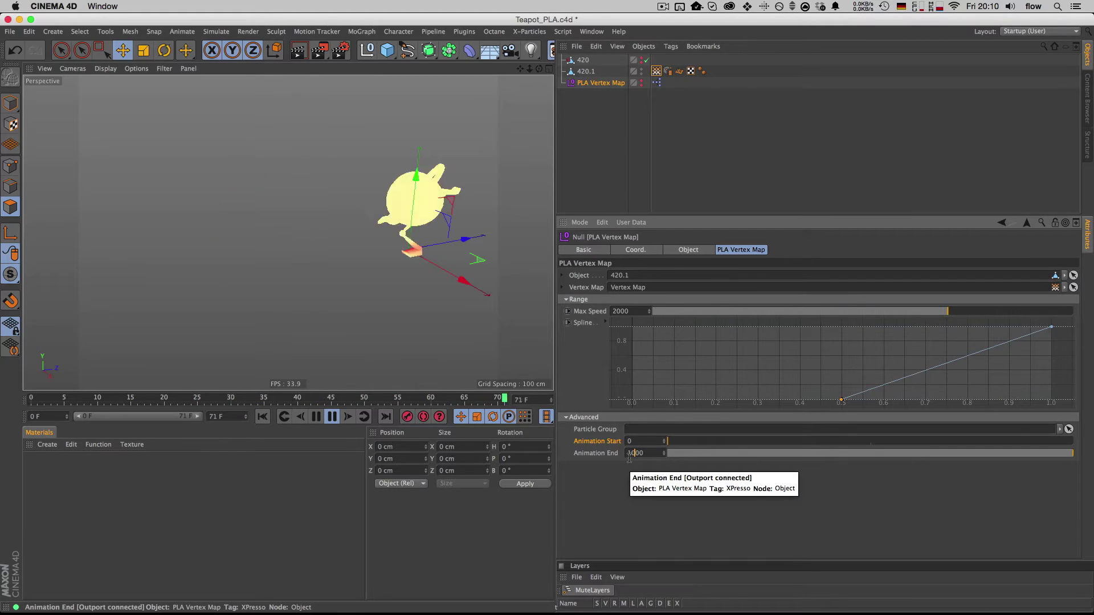
pyautogui.click(333, 416)
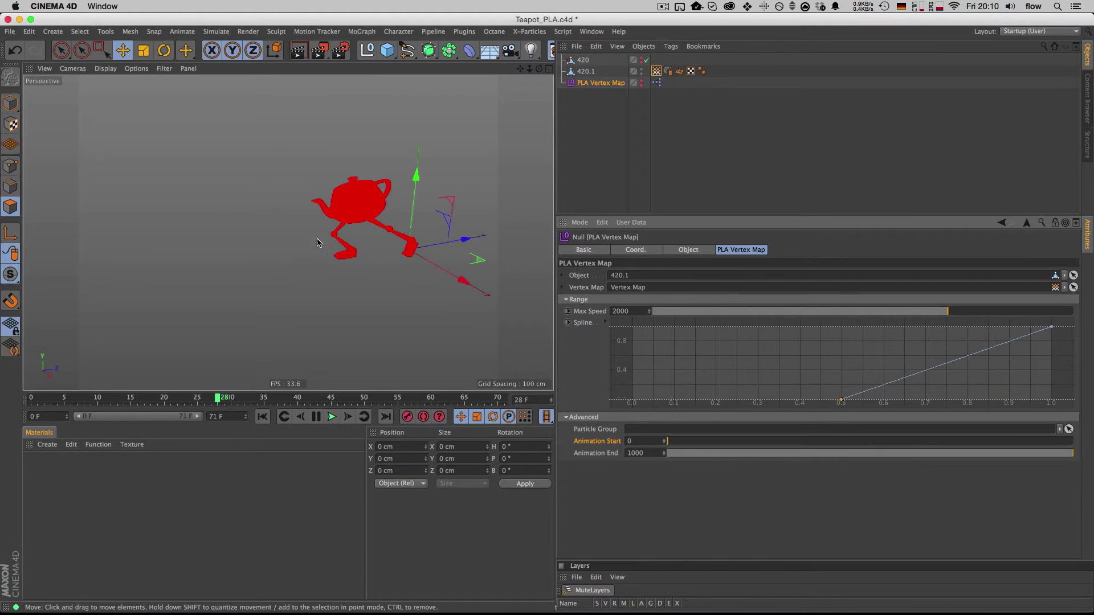
# Switch to the Teapot_Bubbles.c4d project and clear the selection to see the bubbles plainly
pyautogui.press('v')
pyautogui.moveTo(282, 232)
pyautogui.click(280, 269)
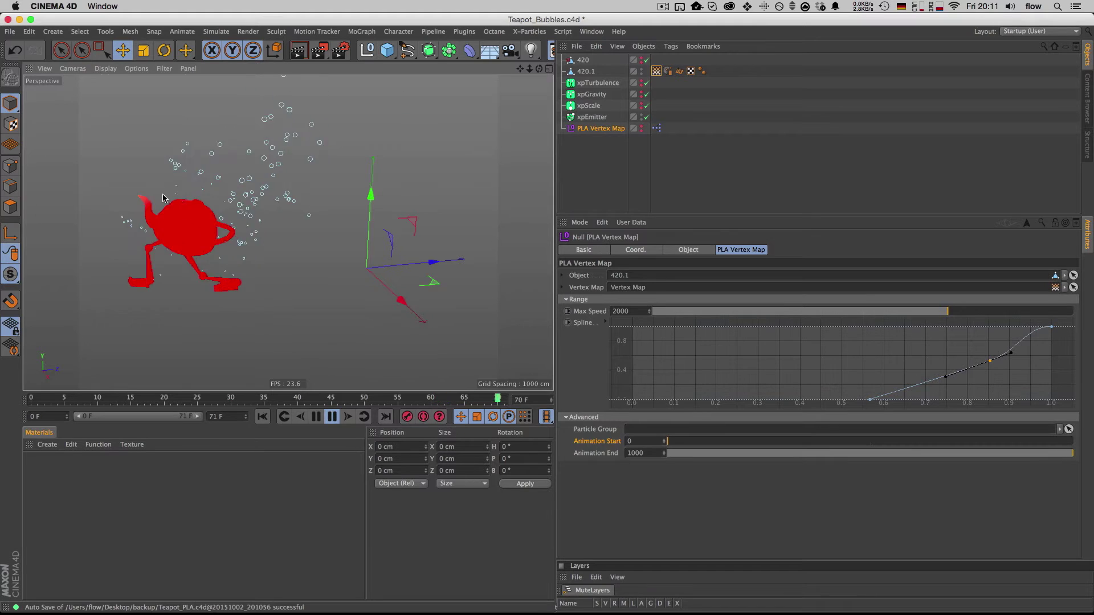
pyautogui.click(595, 188)
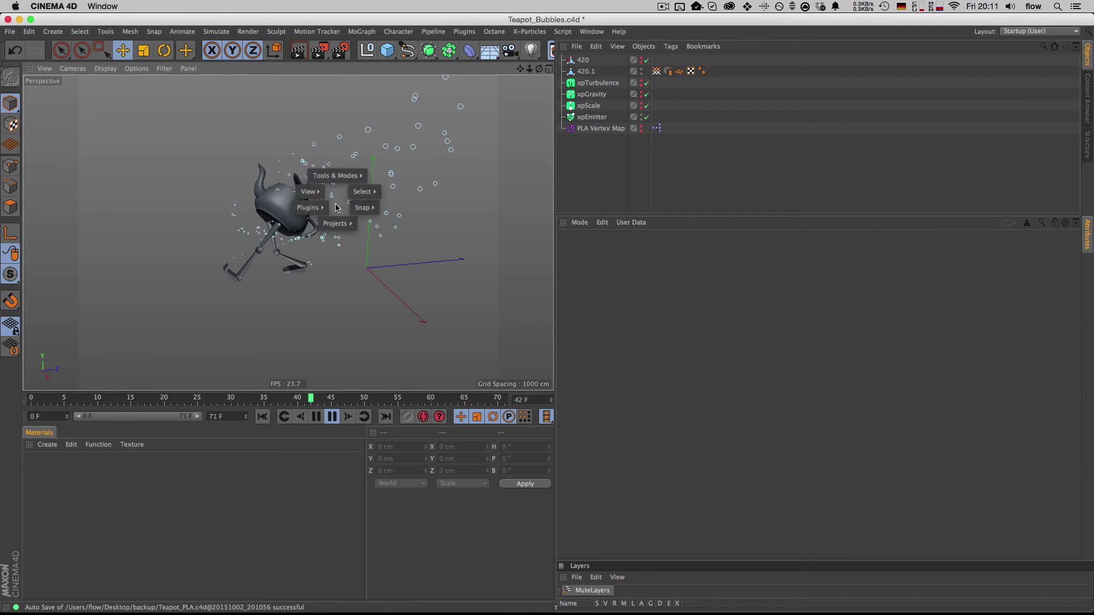
# In Teapot_SpeedLines.c4d, set the xpTrail algorithm to All Points to all Points
pyautogui.press('v')
pyautogui.moveTo(333, 255)
pyautogui.click(333, 305)
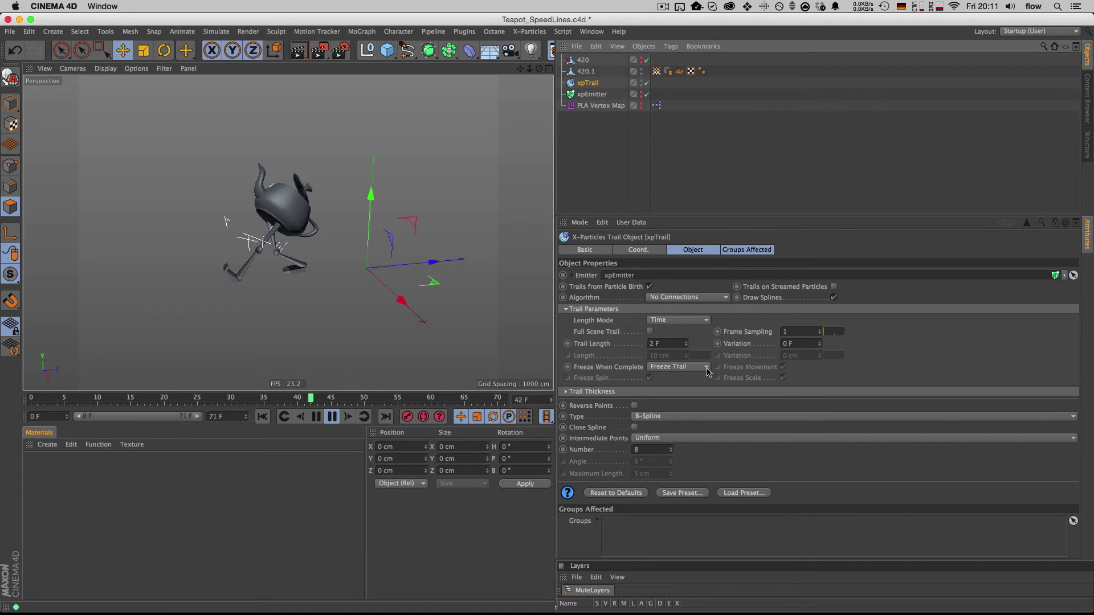
pyautogui.click(674, 297)
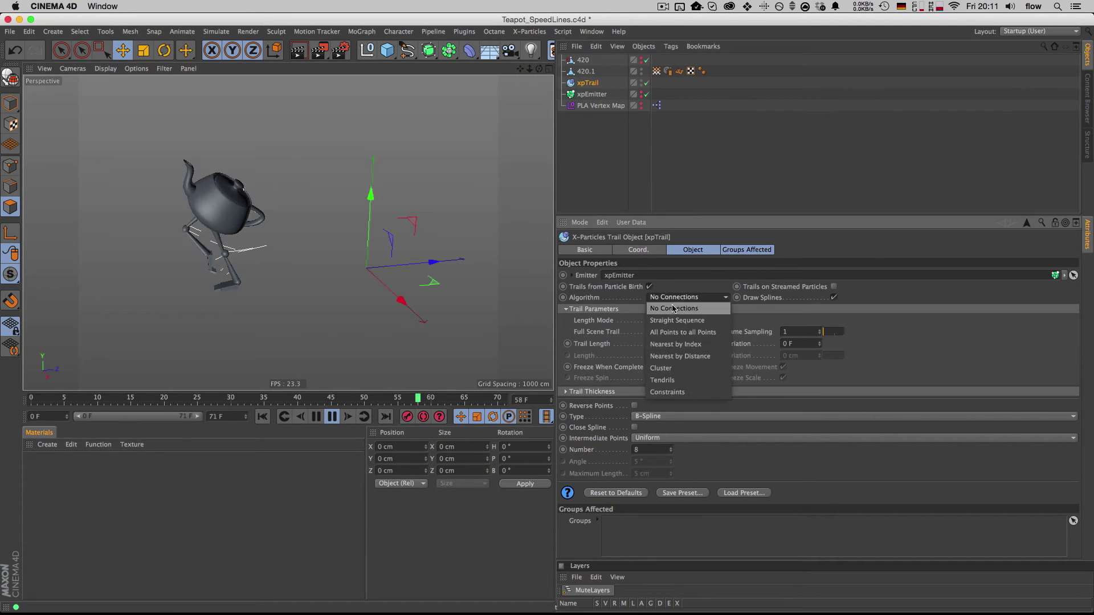
pyautogui.click(681, 332)
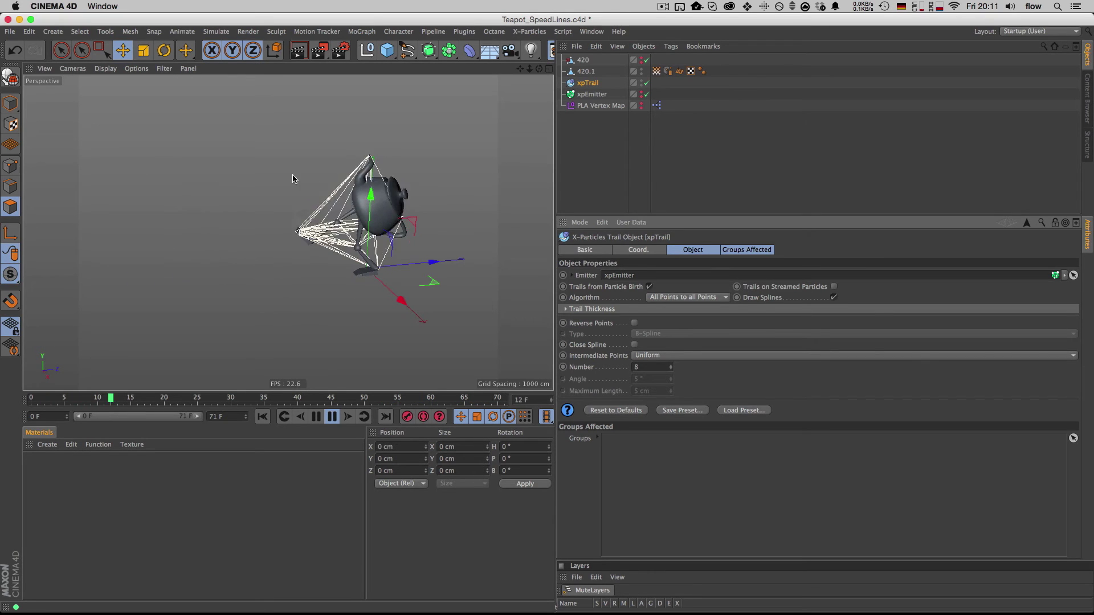
# Stop playback and switch to the Teapot_TFD.c4d project
pyautogui.click(329, 419)
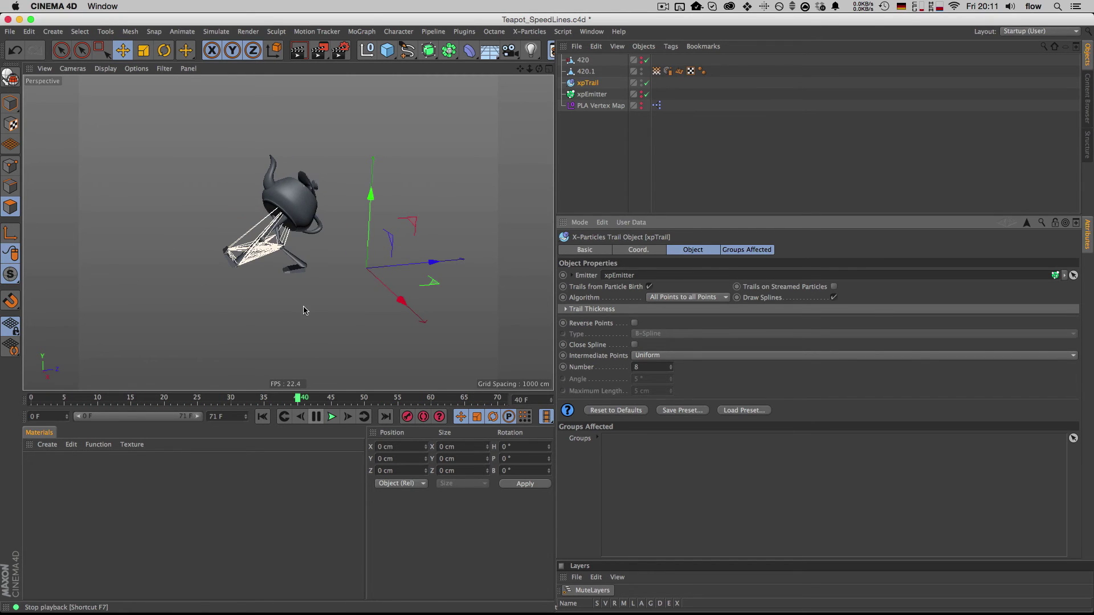
pyautogui.press('v')
pyautogui.moveTo(290, 256)
pyautogui.click(290, 317)
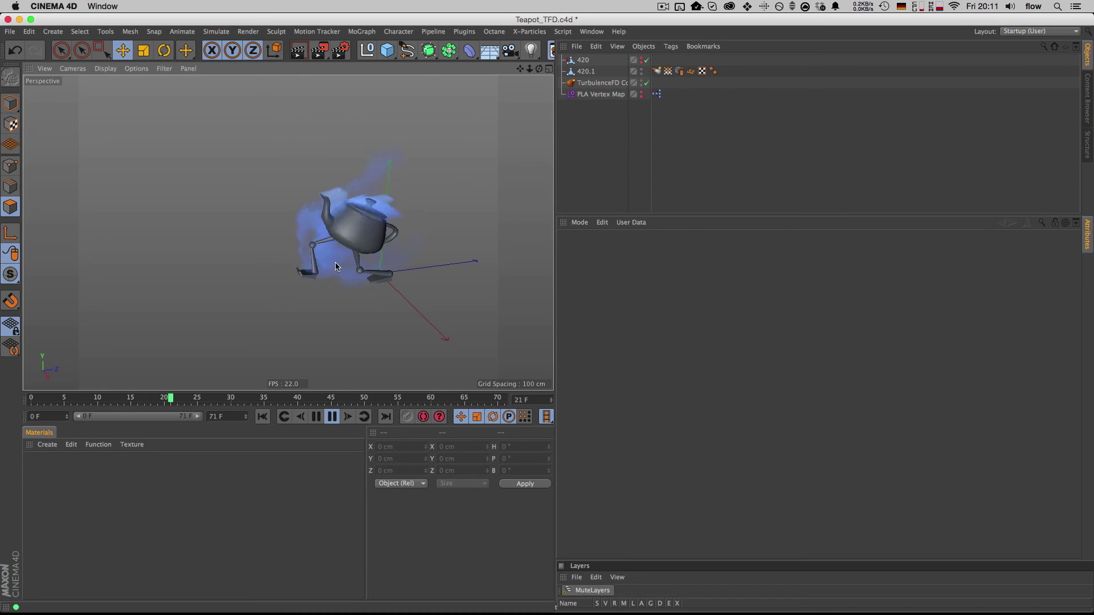
# Set the TurbulenceFD Container's viewport preview shader to Fire Shader, then select PLA Vertex Map
pyautogui.click(596, 83)
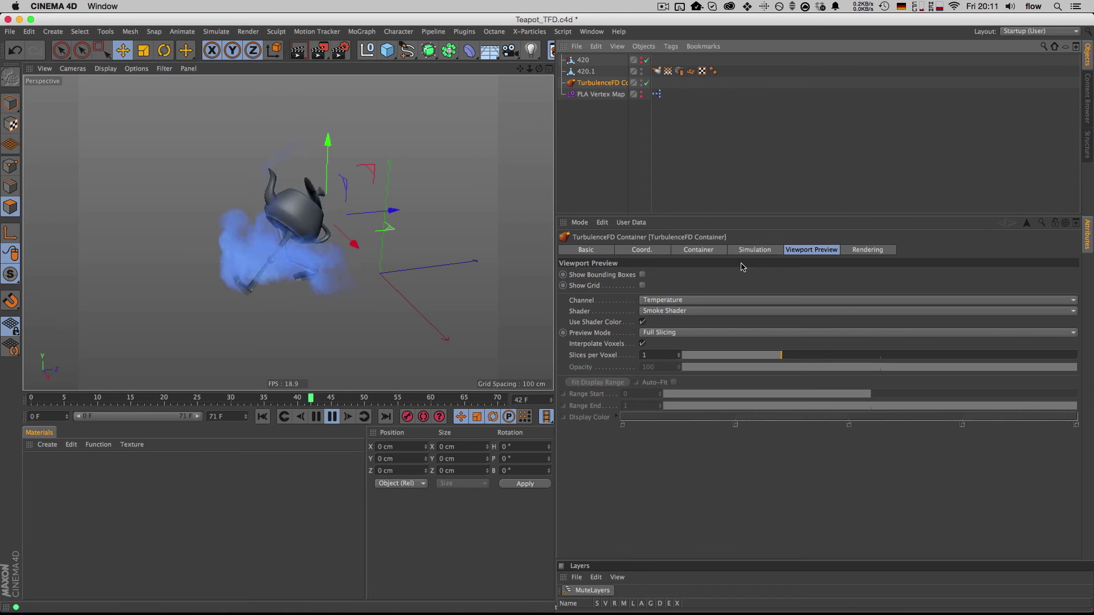
pyautogui.click(692, 311)
pyautogui.click(661, 333)
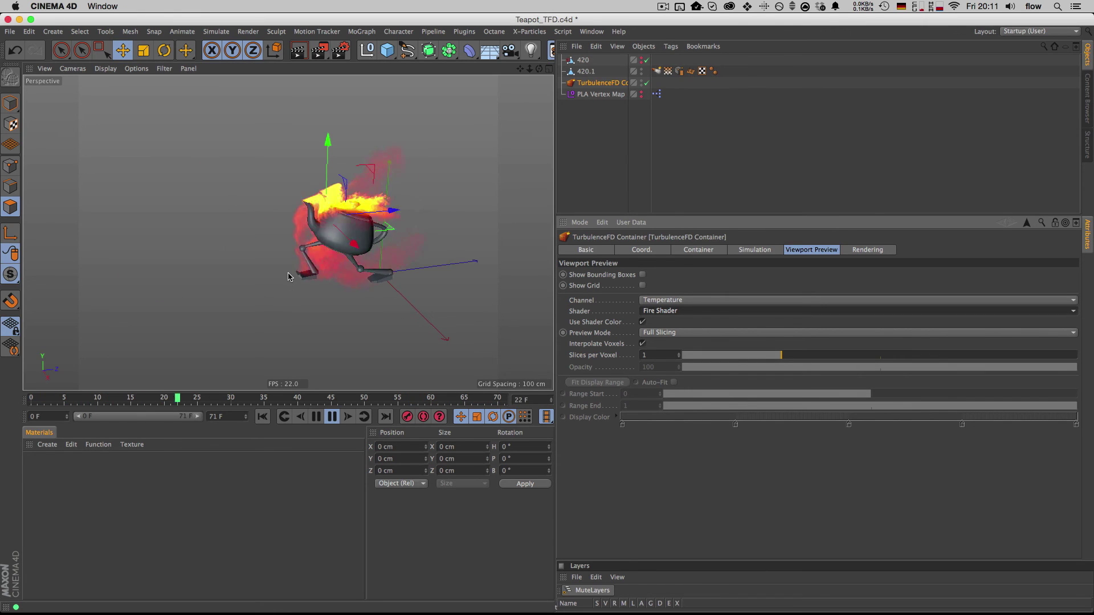
pyautogui.click(597, 94)
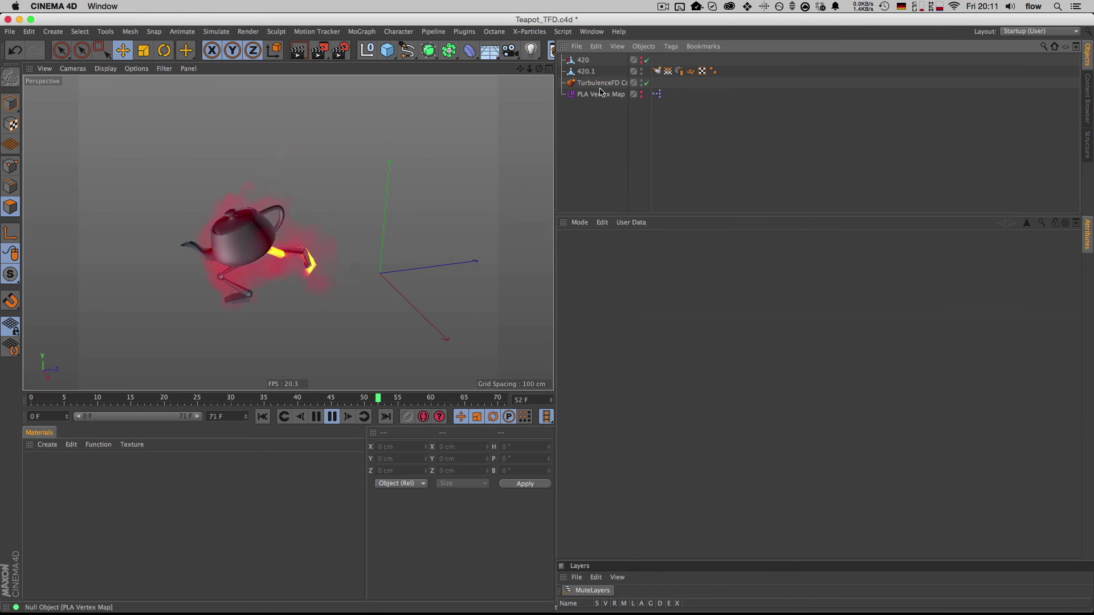